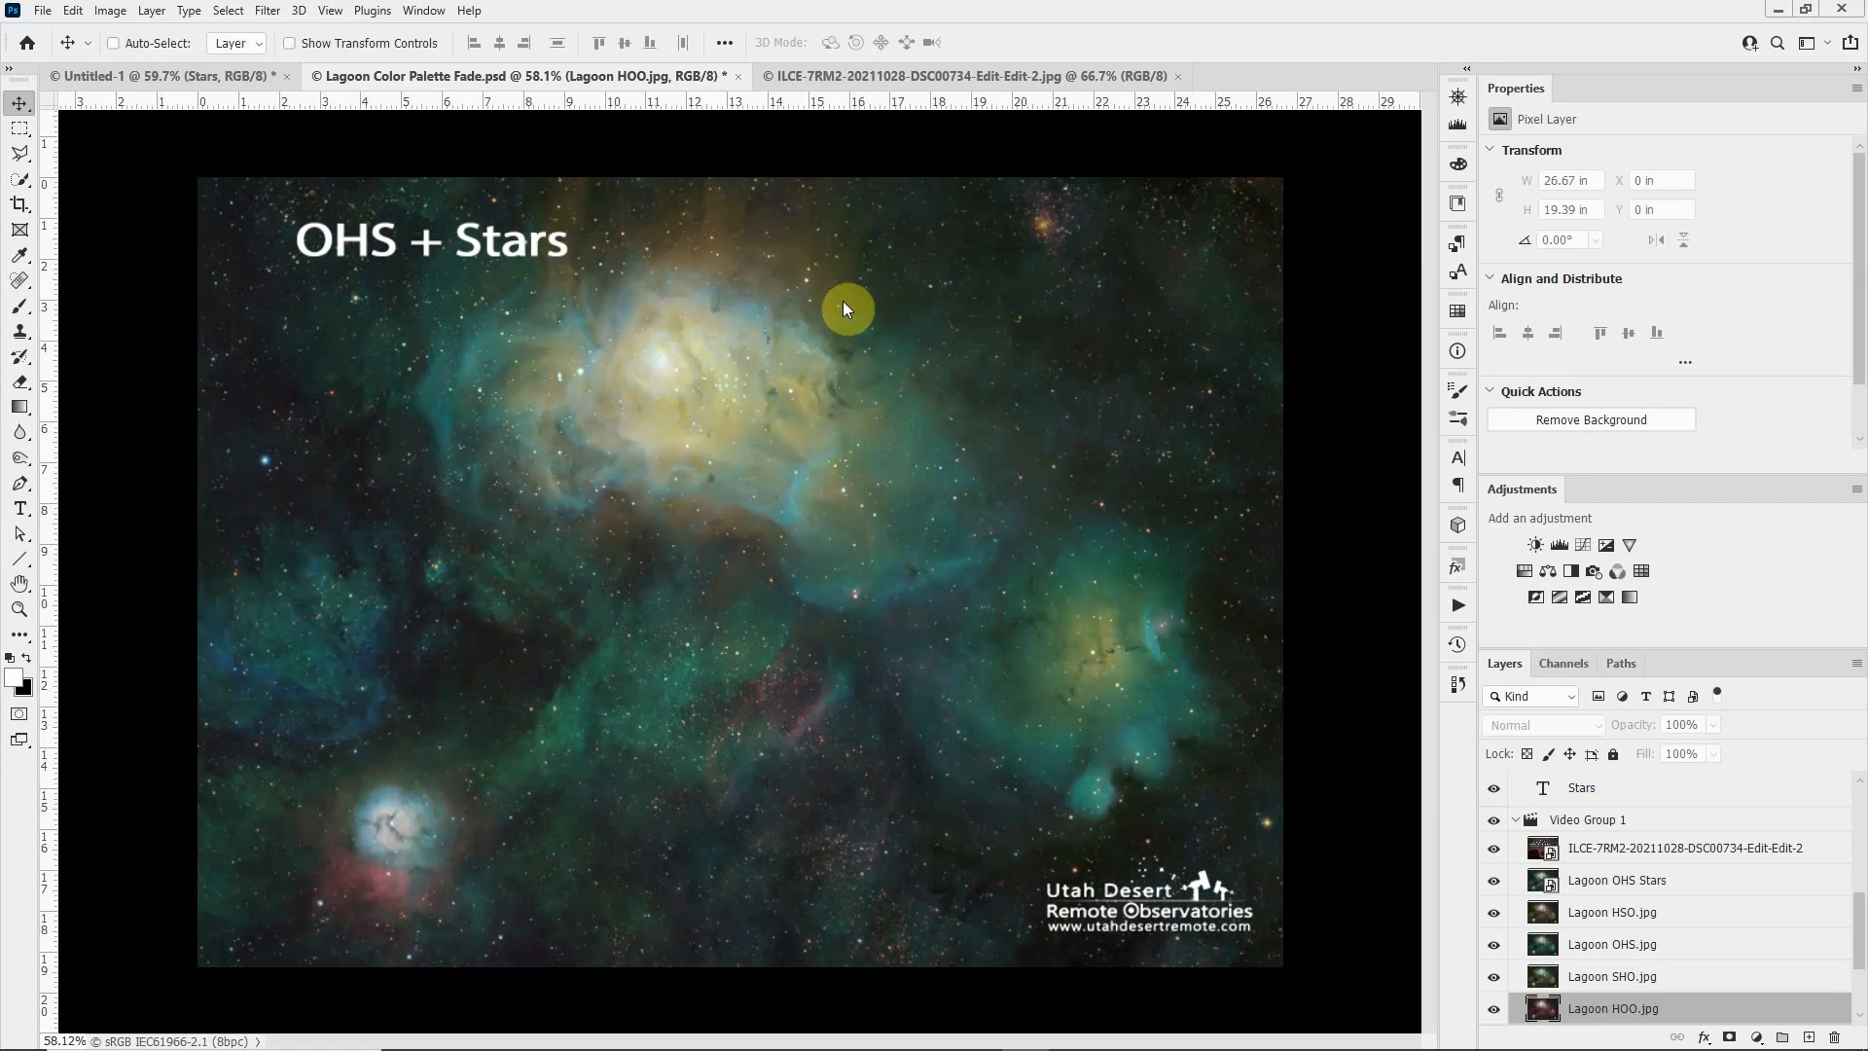
Step: Switch to the Untitled-1 document and compare the Hydrogen, Oxygen, Sulfur and Stars layers by toggling their visibility
{"action": "left_click", "coordinate": [202, 77]}
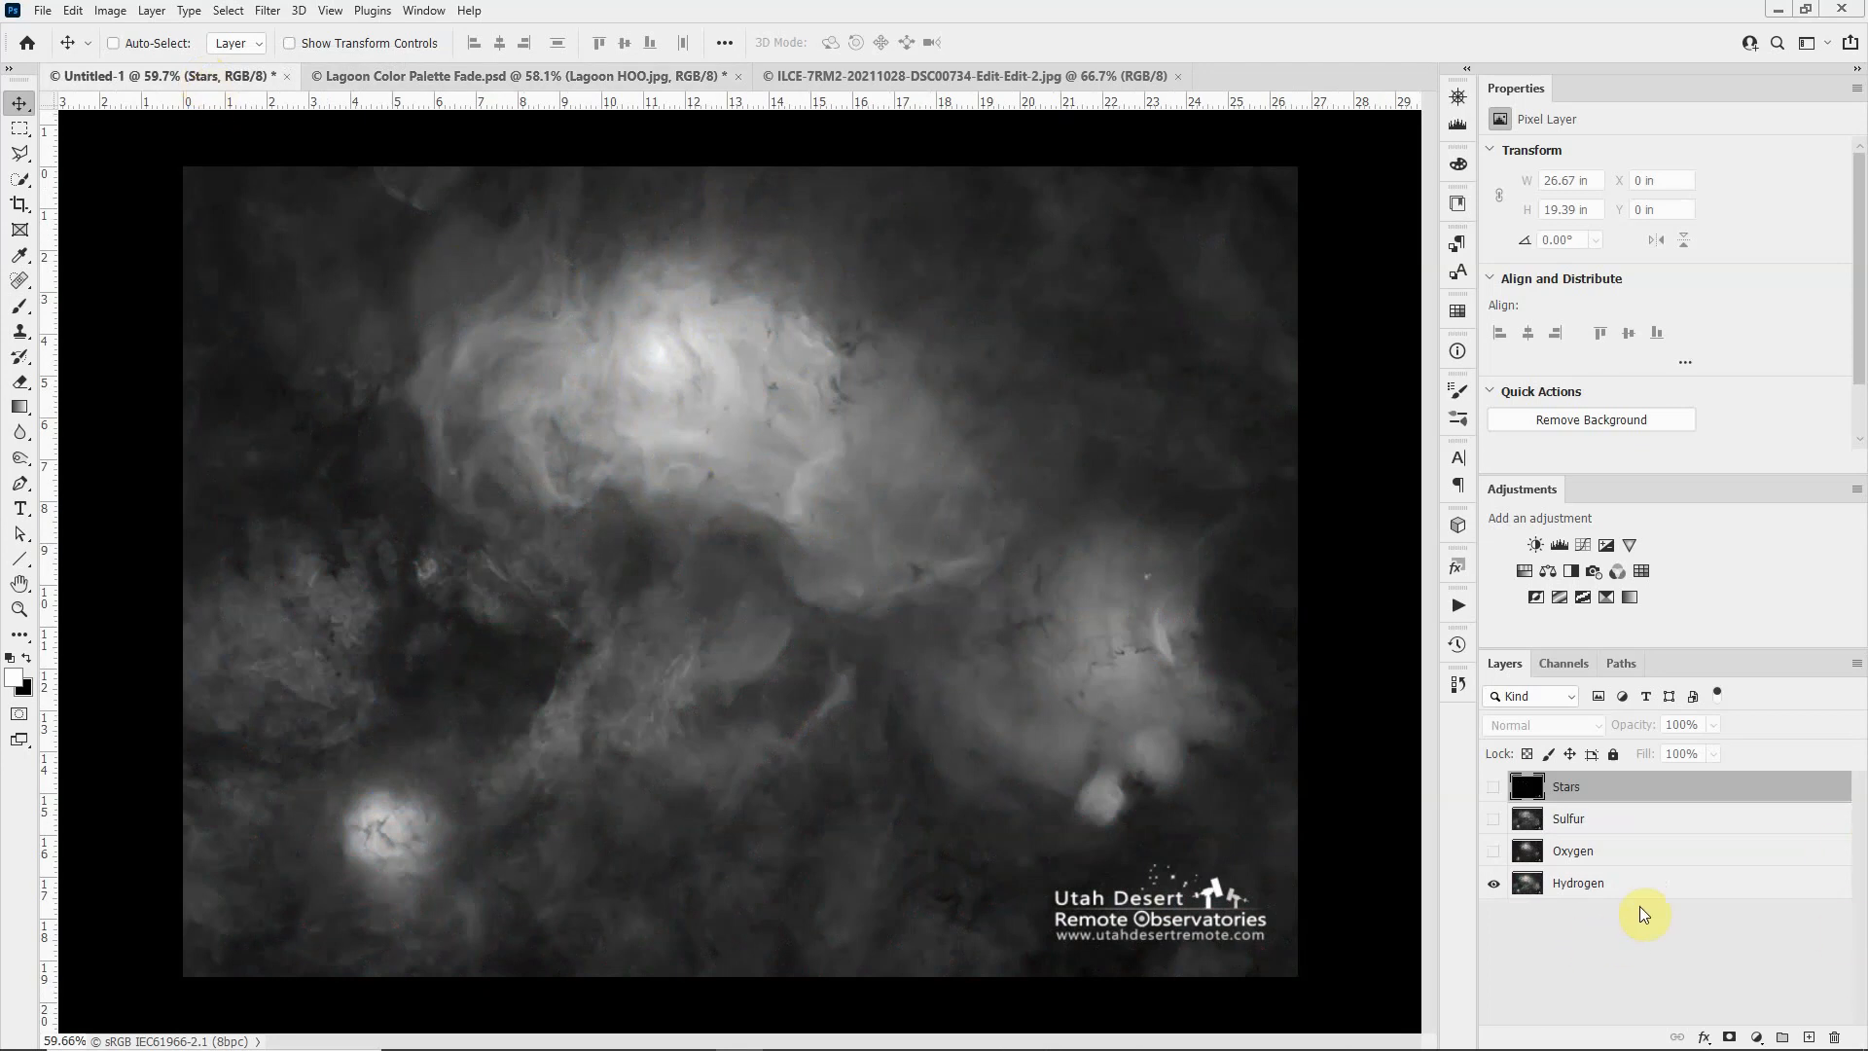
{"action": "left_click", "coordinate": [1642, 885]}
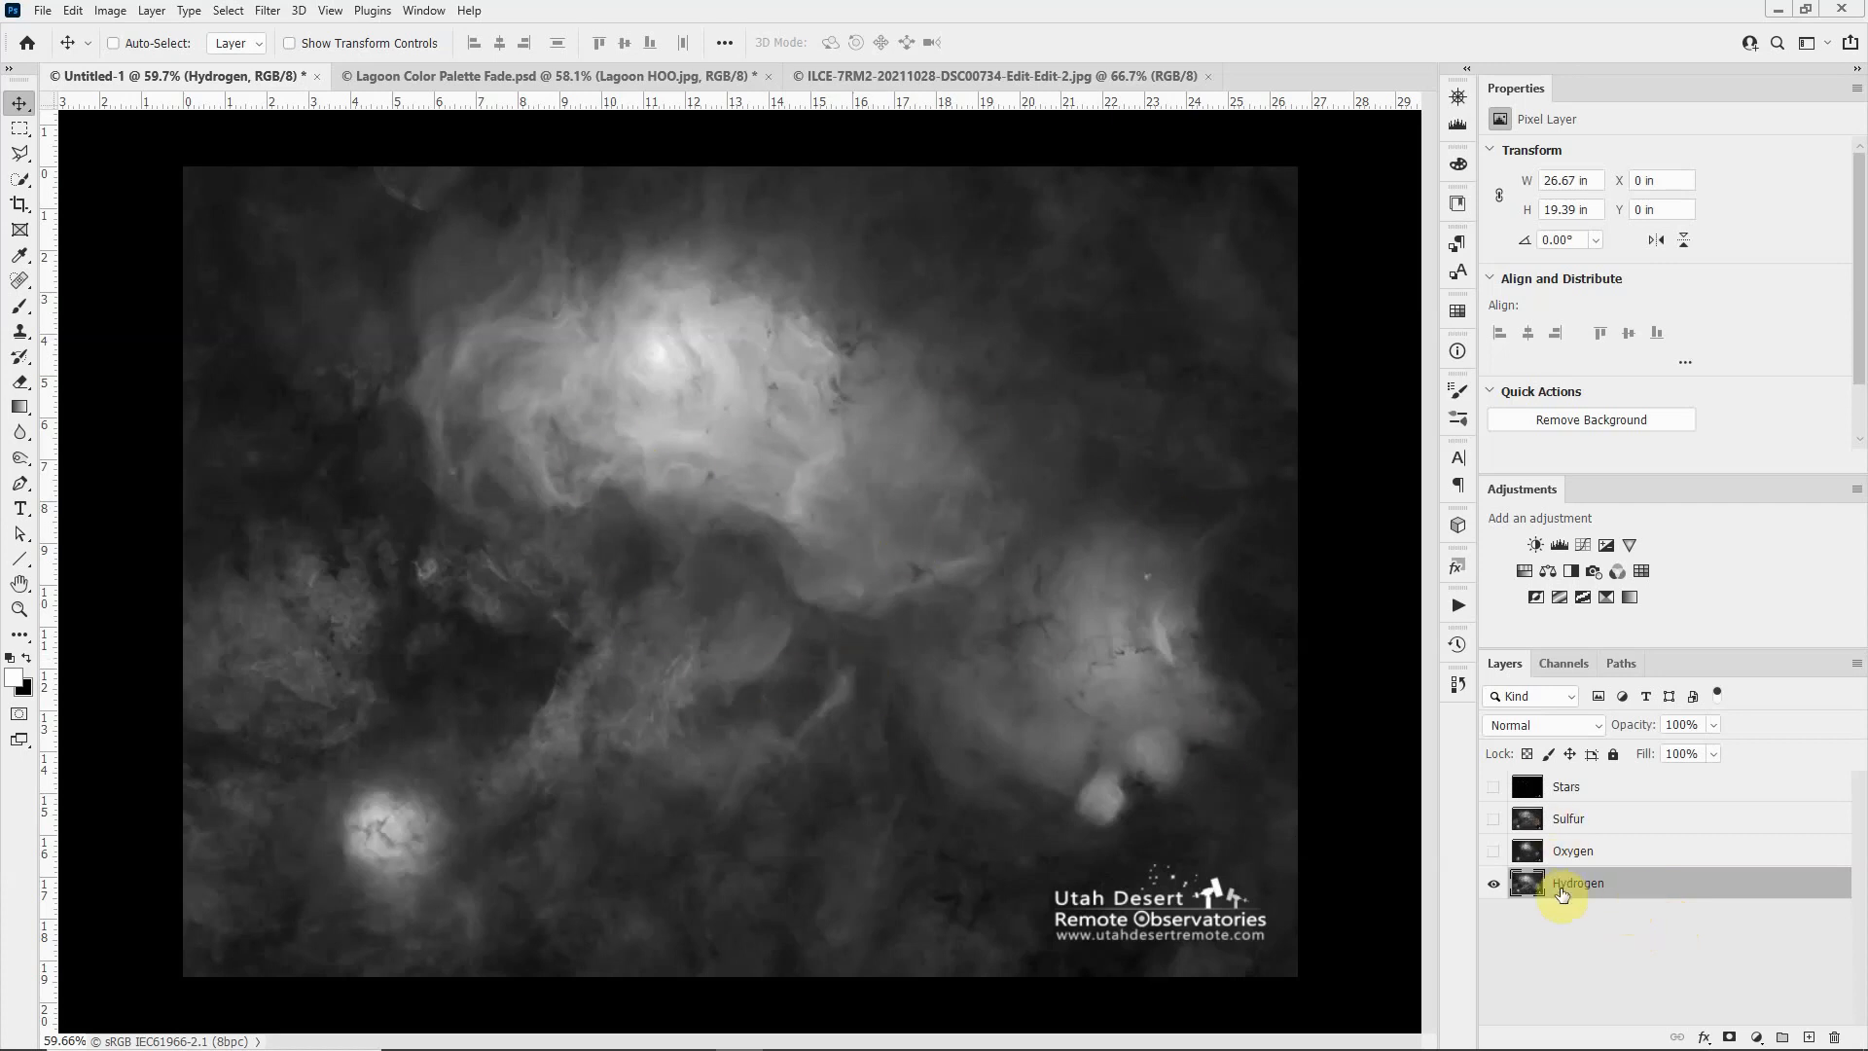
{"action": "left_click", "coordinate": [1493, 852]}
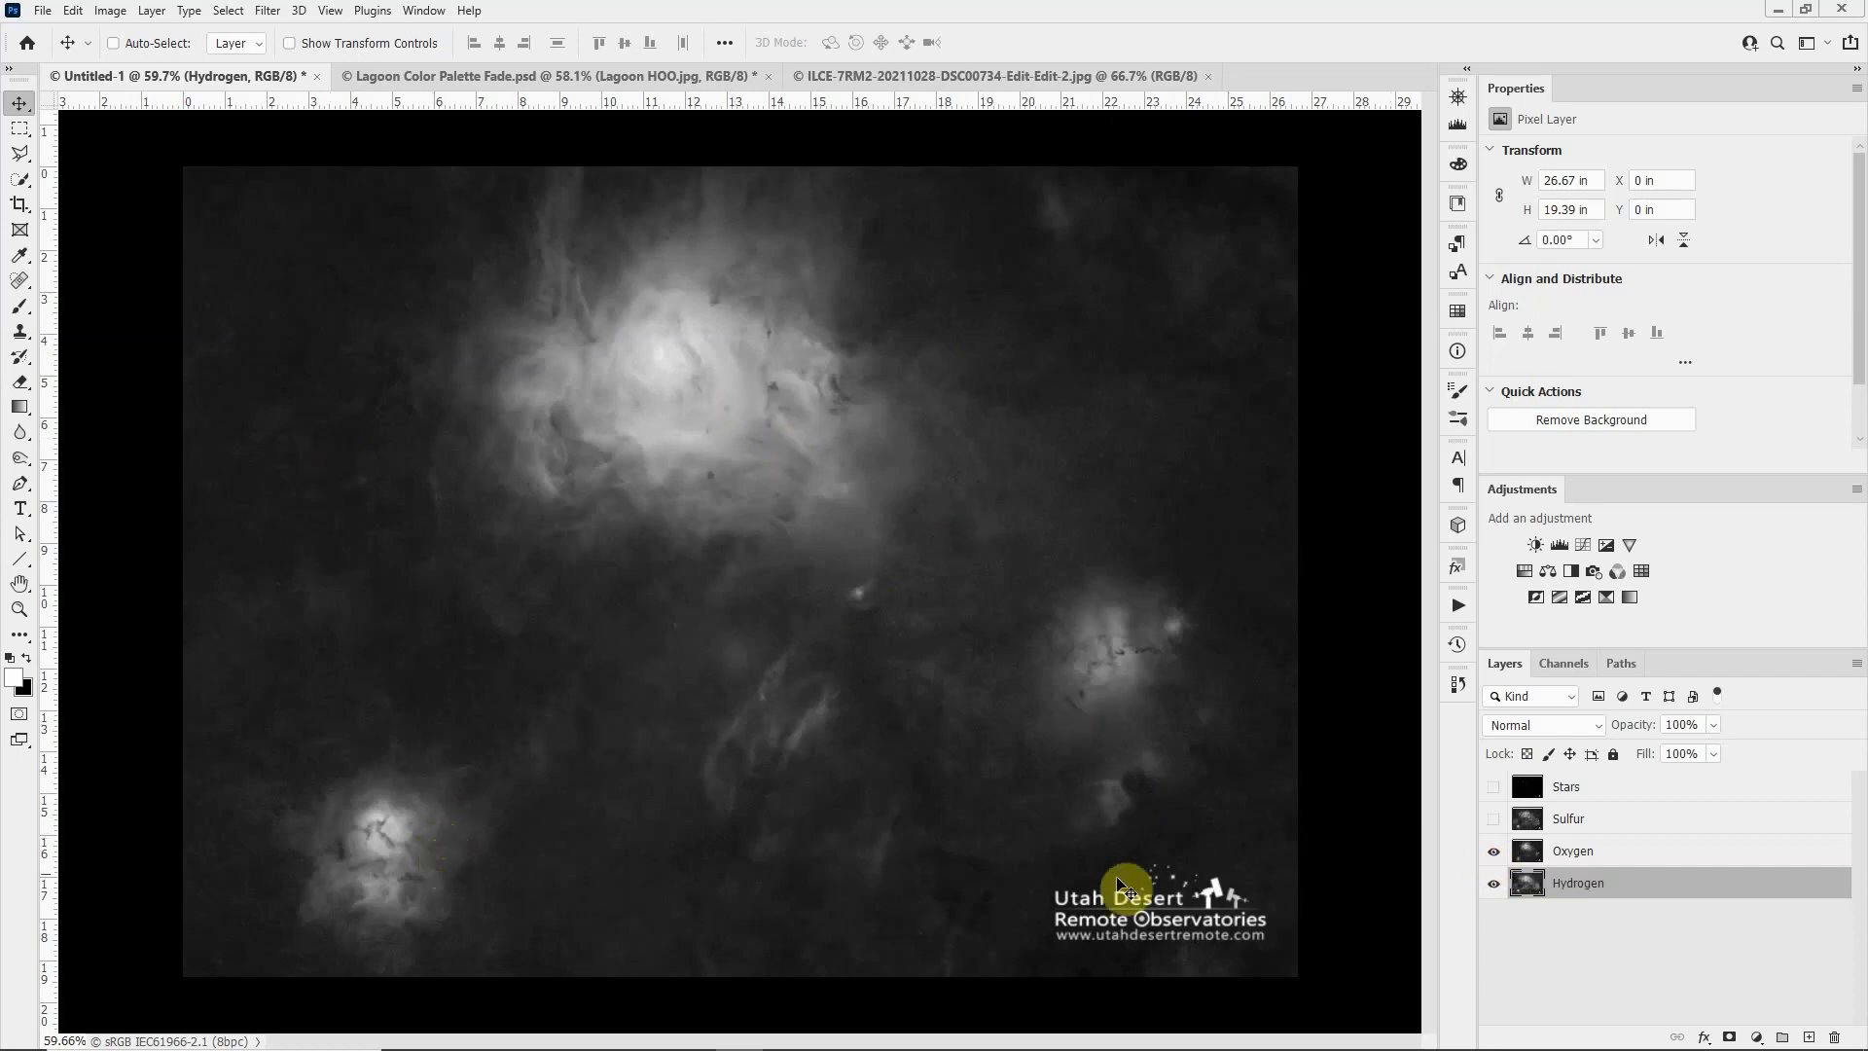
{"action": "left_click", "coordinate": [1496, 852]}
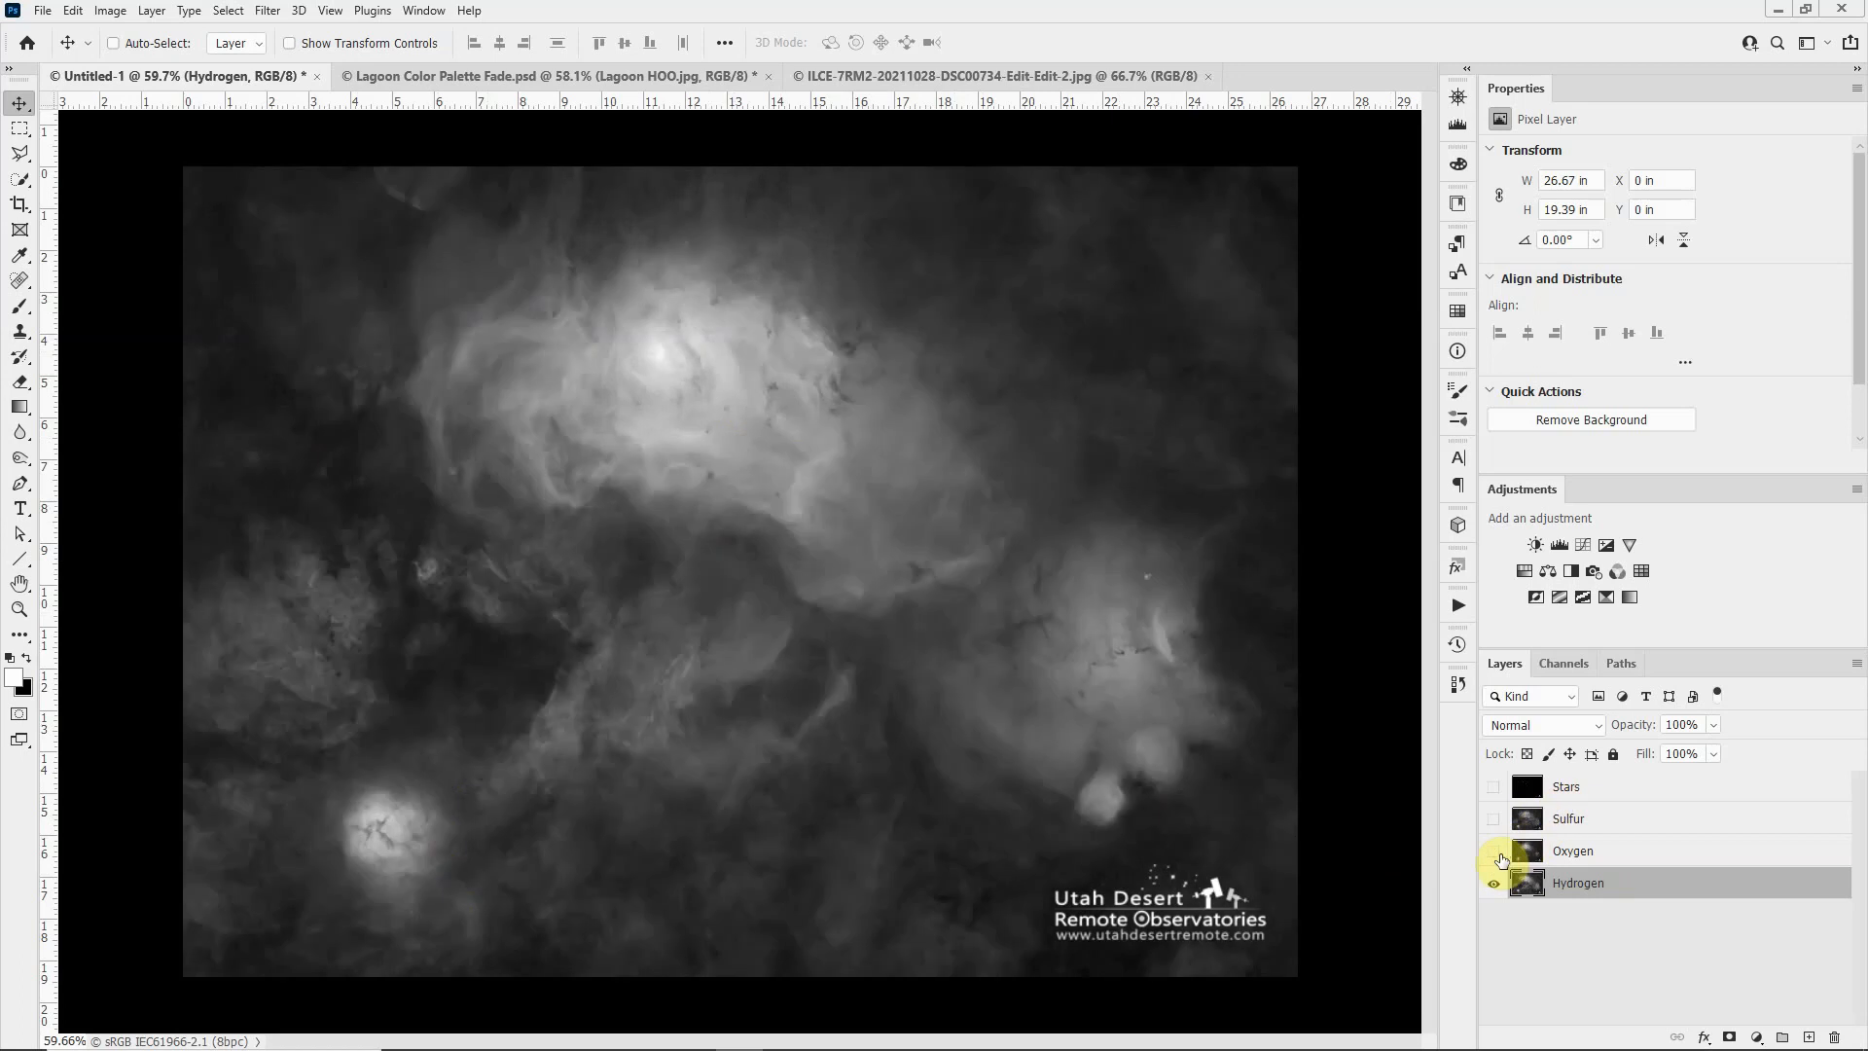
{"action": "left_click", "coordinate": [1495, 852]}
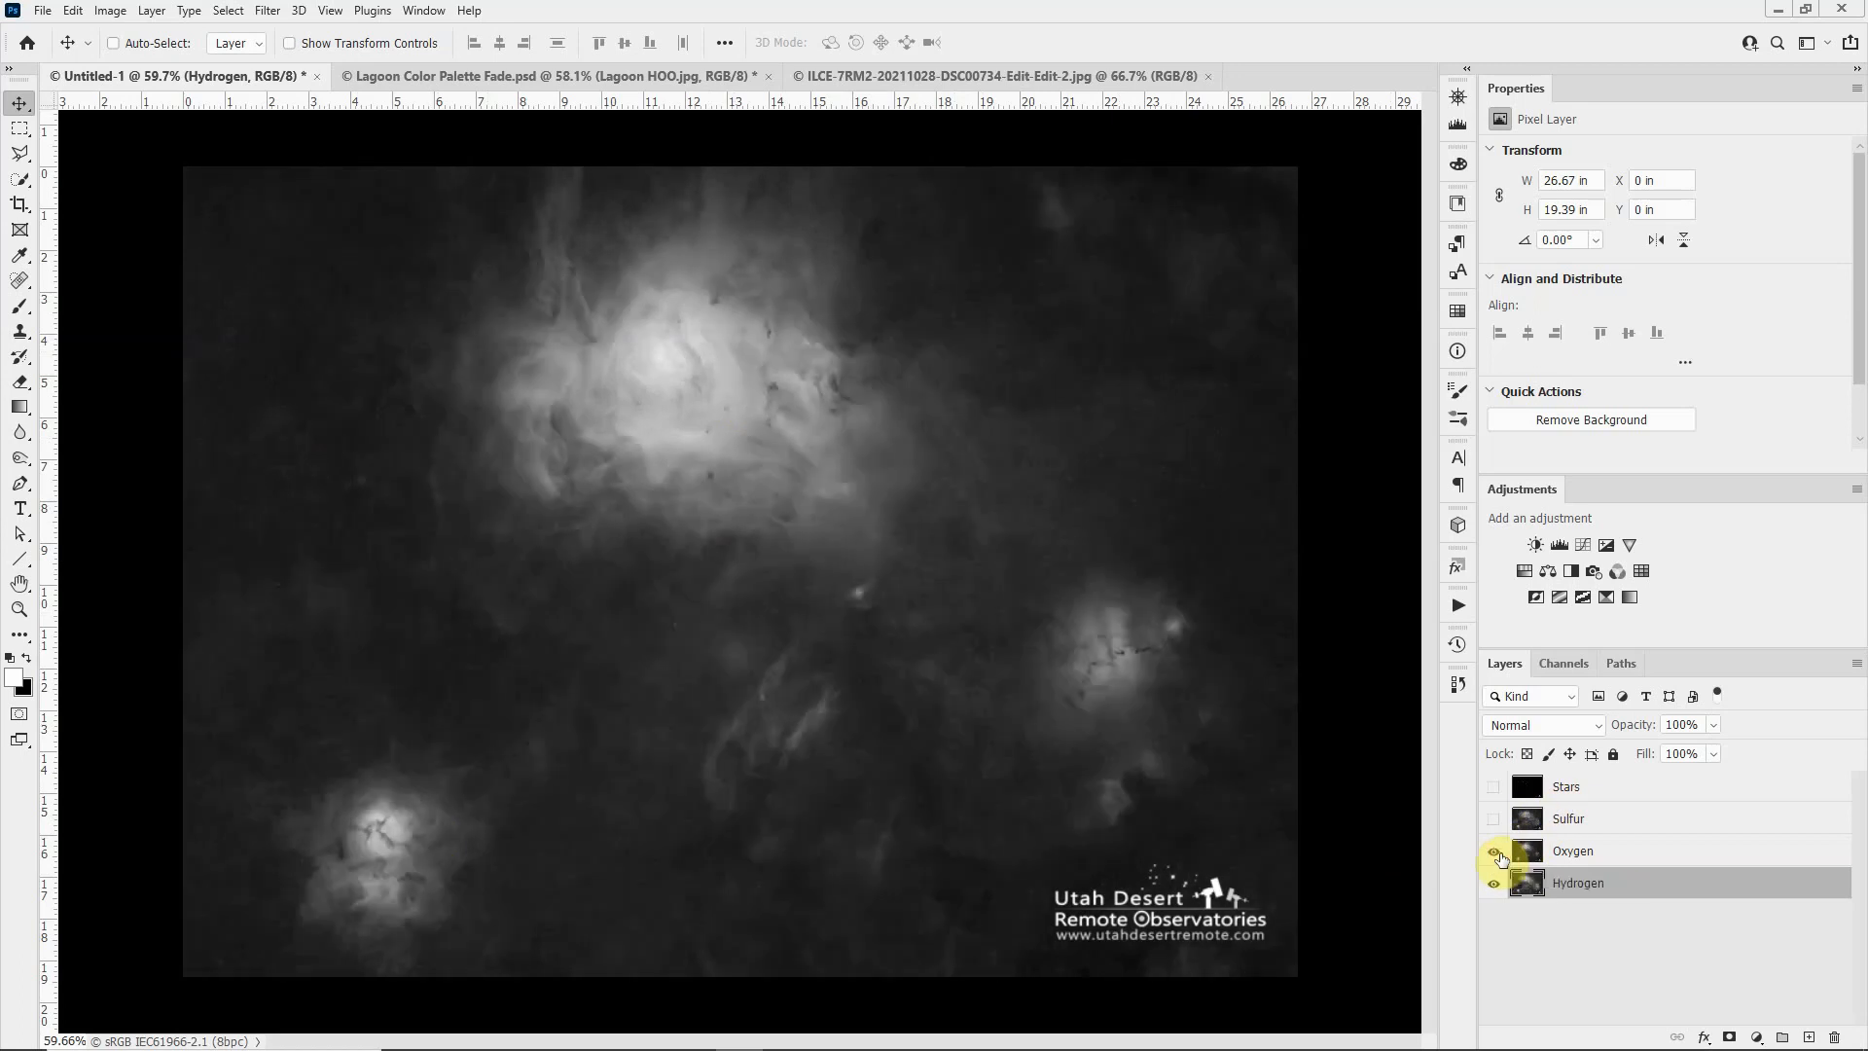
{"action": "left_click", "coordinate": [1495, 819]}
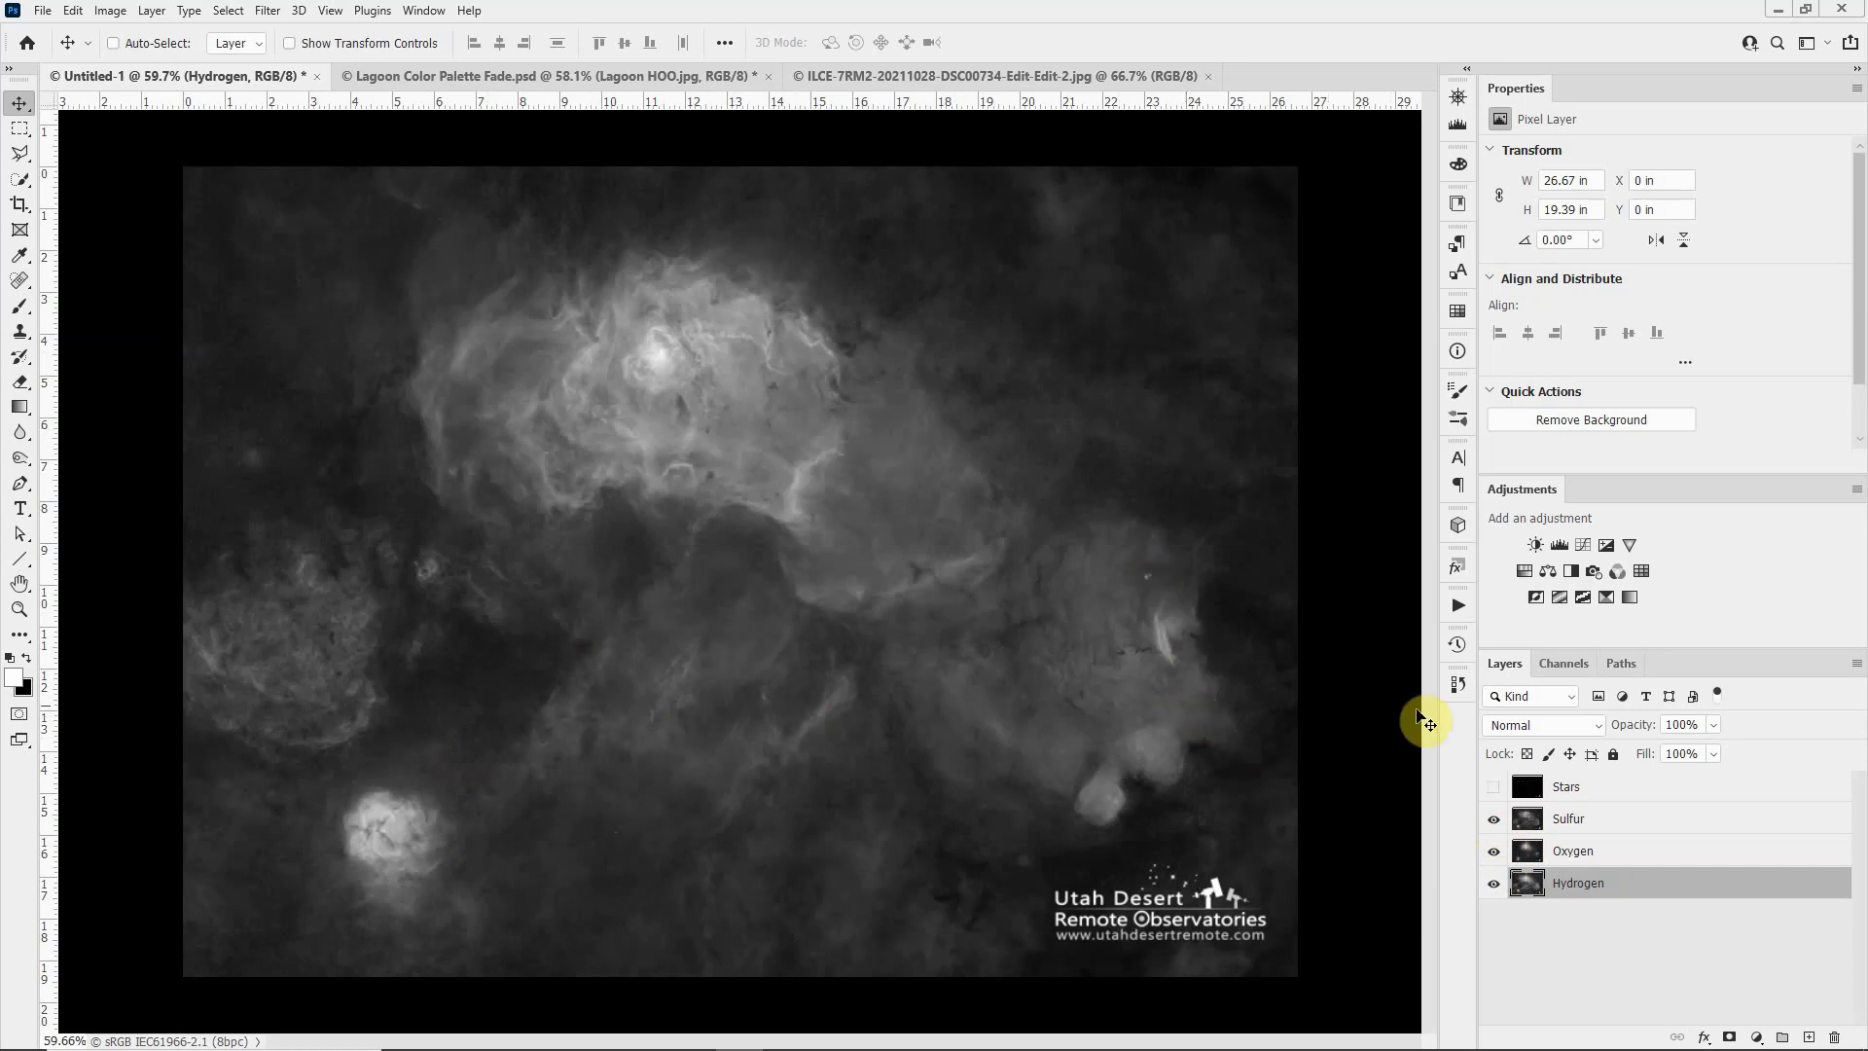
{"action": "left_click", "coordinate": [1495, 790]}
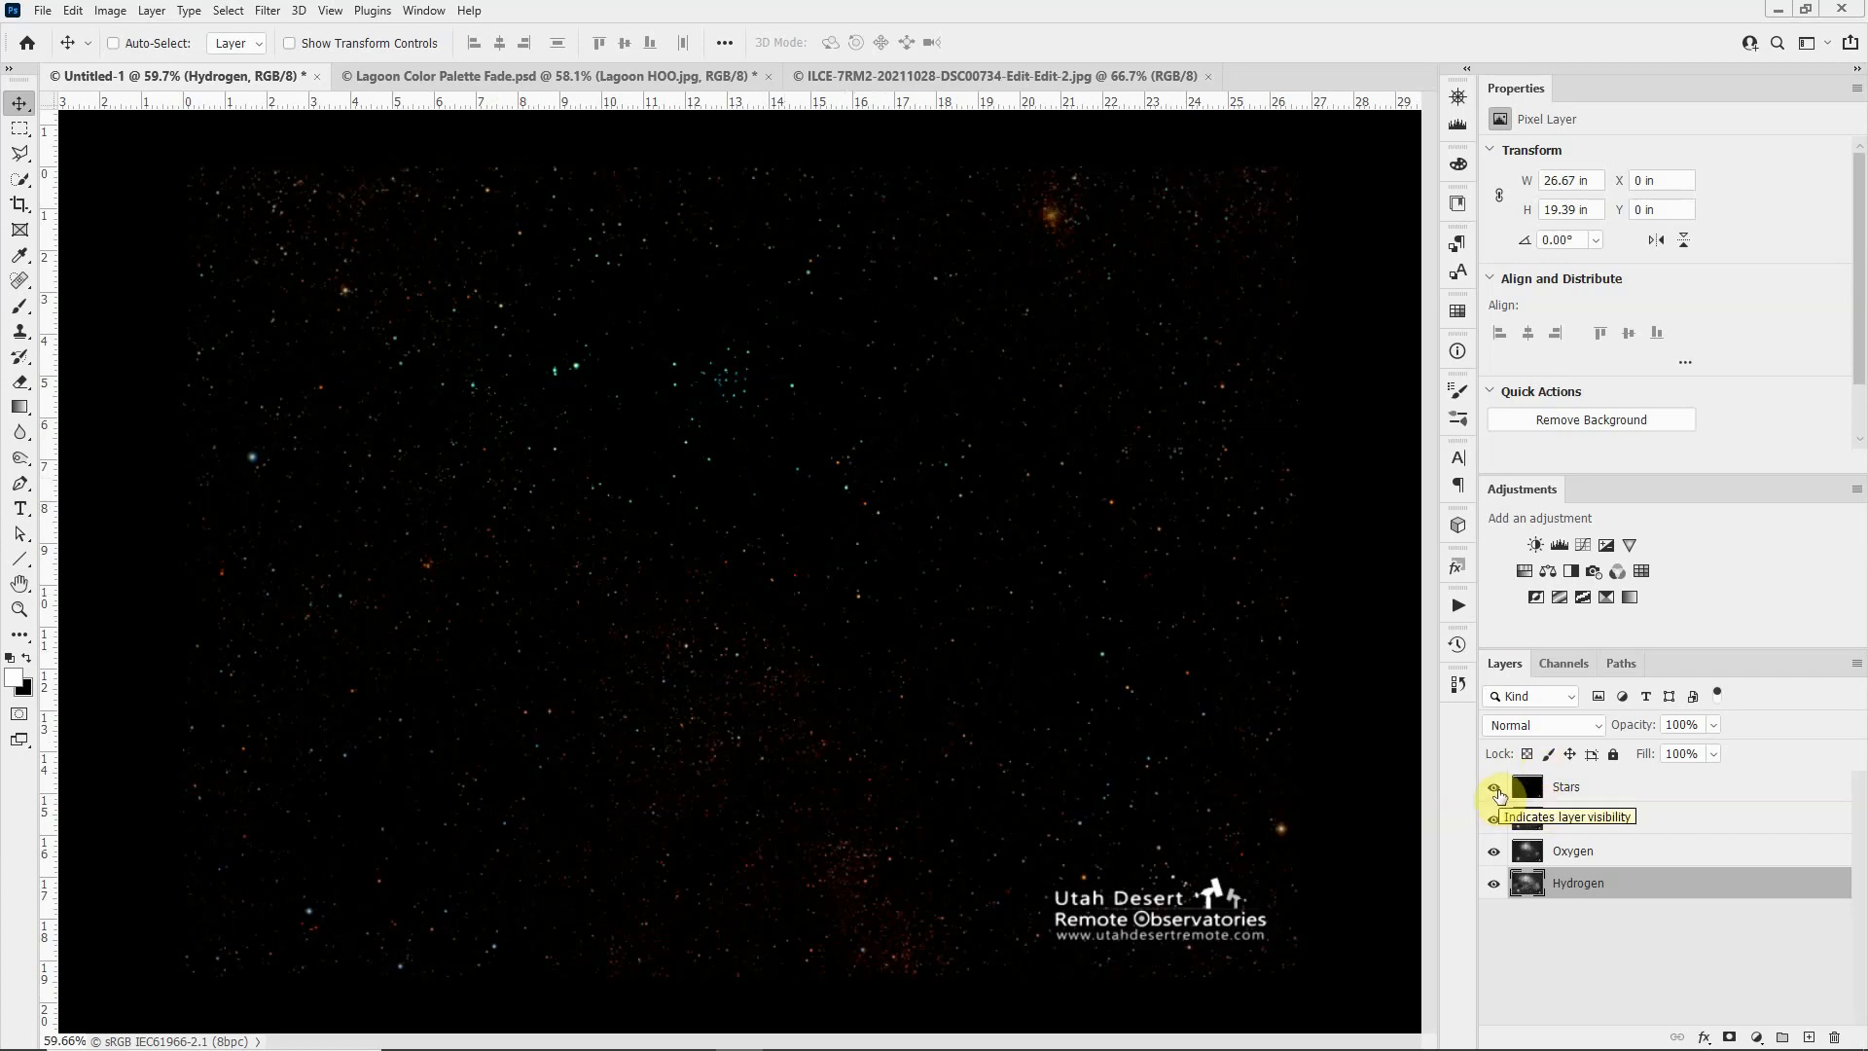
{"action": "left_click", "coordinate": [1494, 788]}
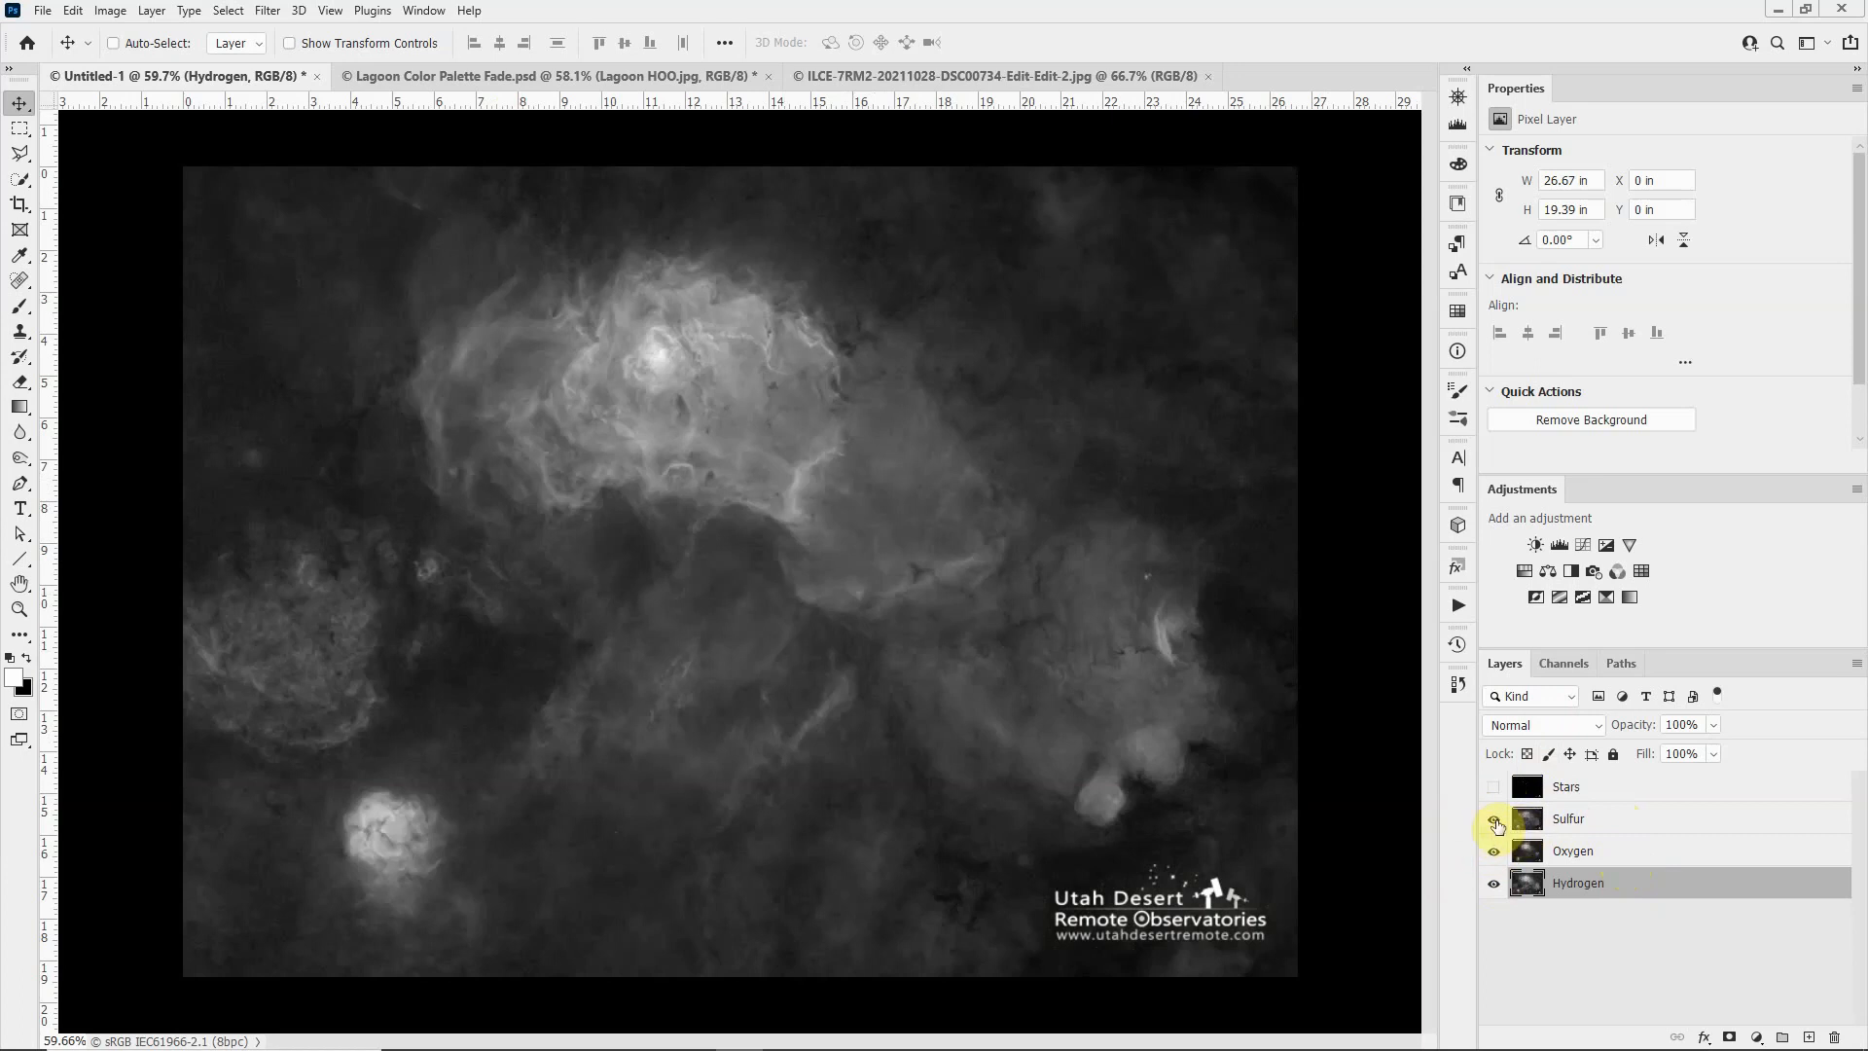
{"action": "left_click", "coordinate": [1495, 820]}
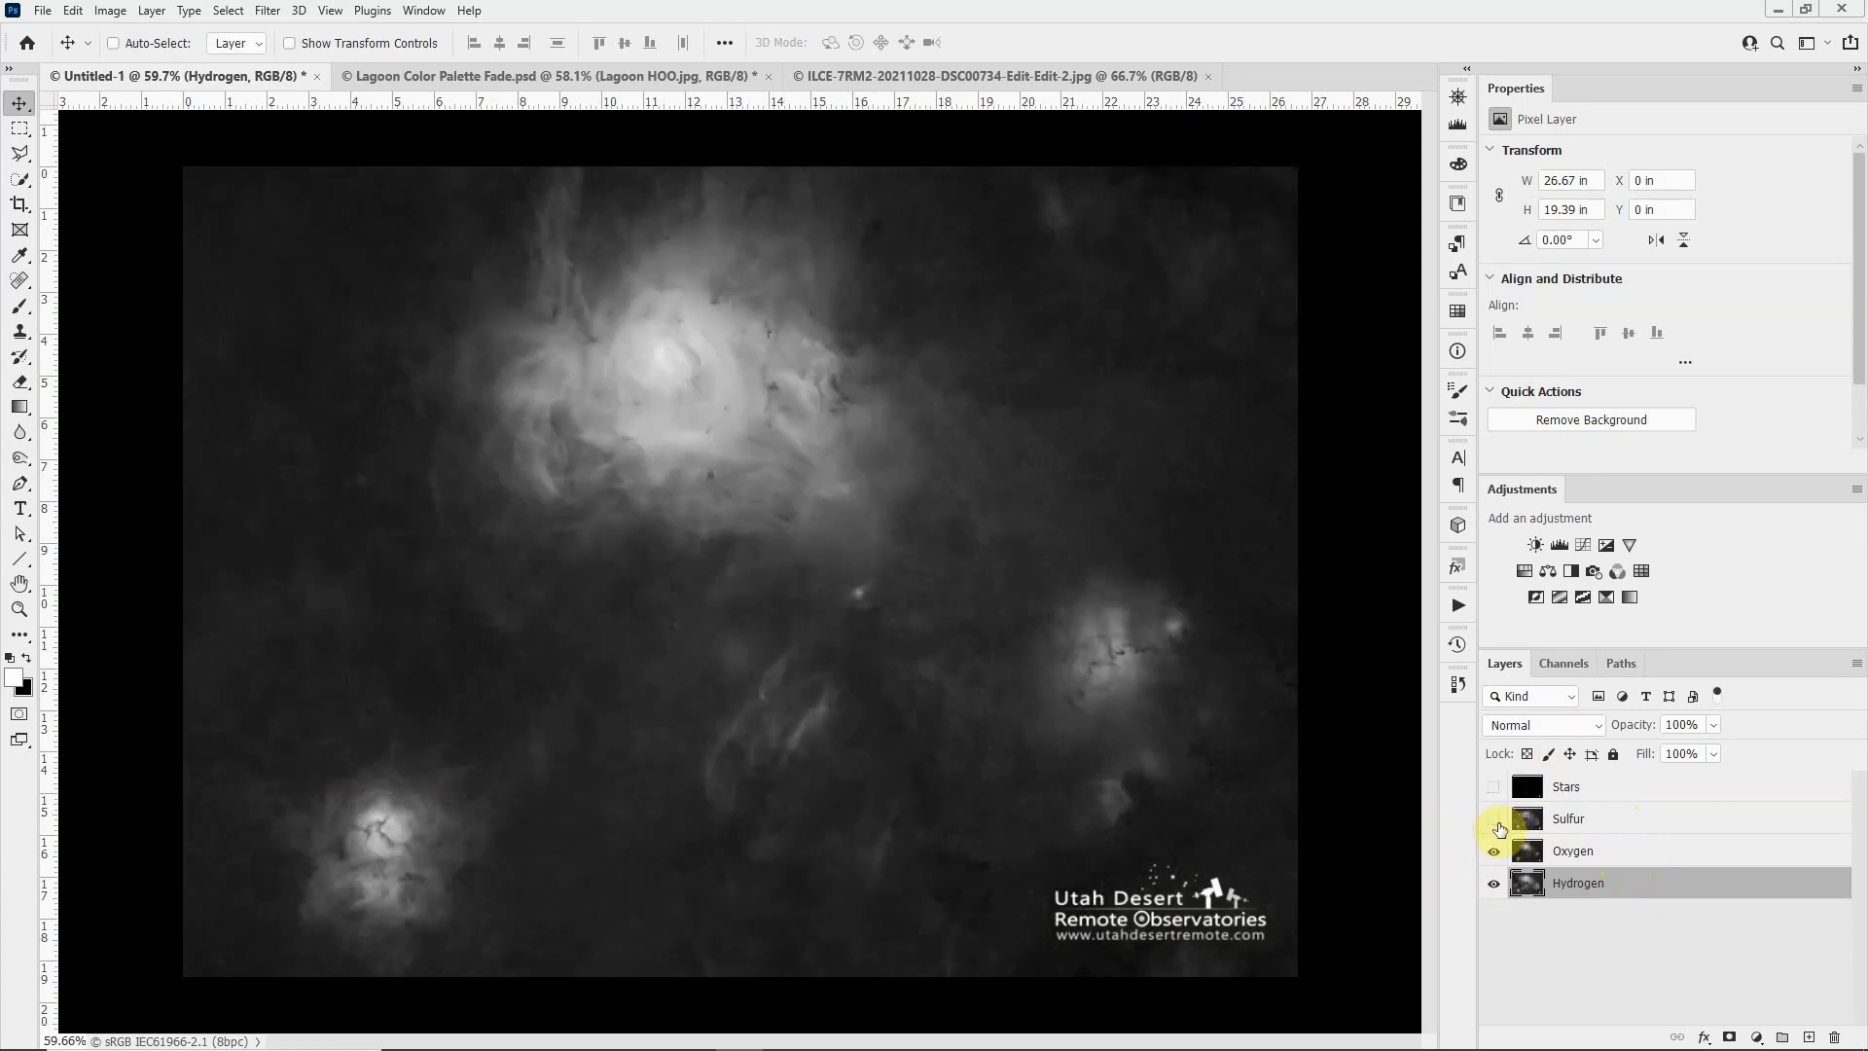
{"action": "left_click", "coordinate": [1496, 822]}
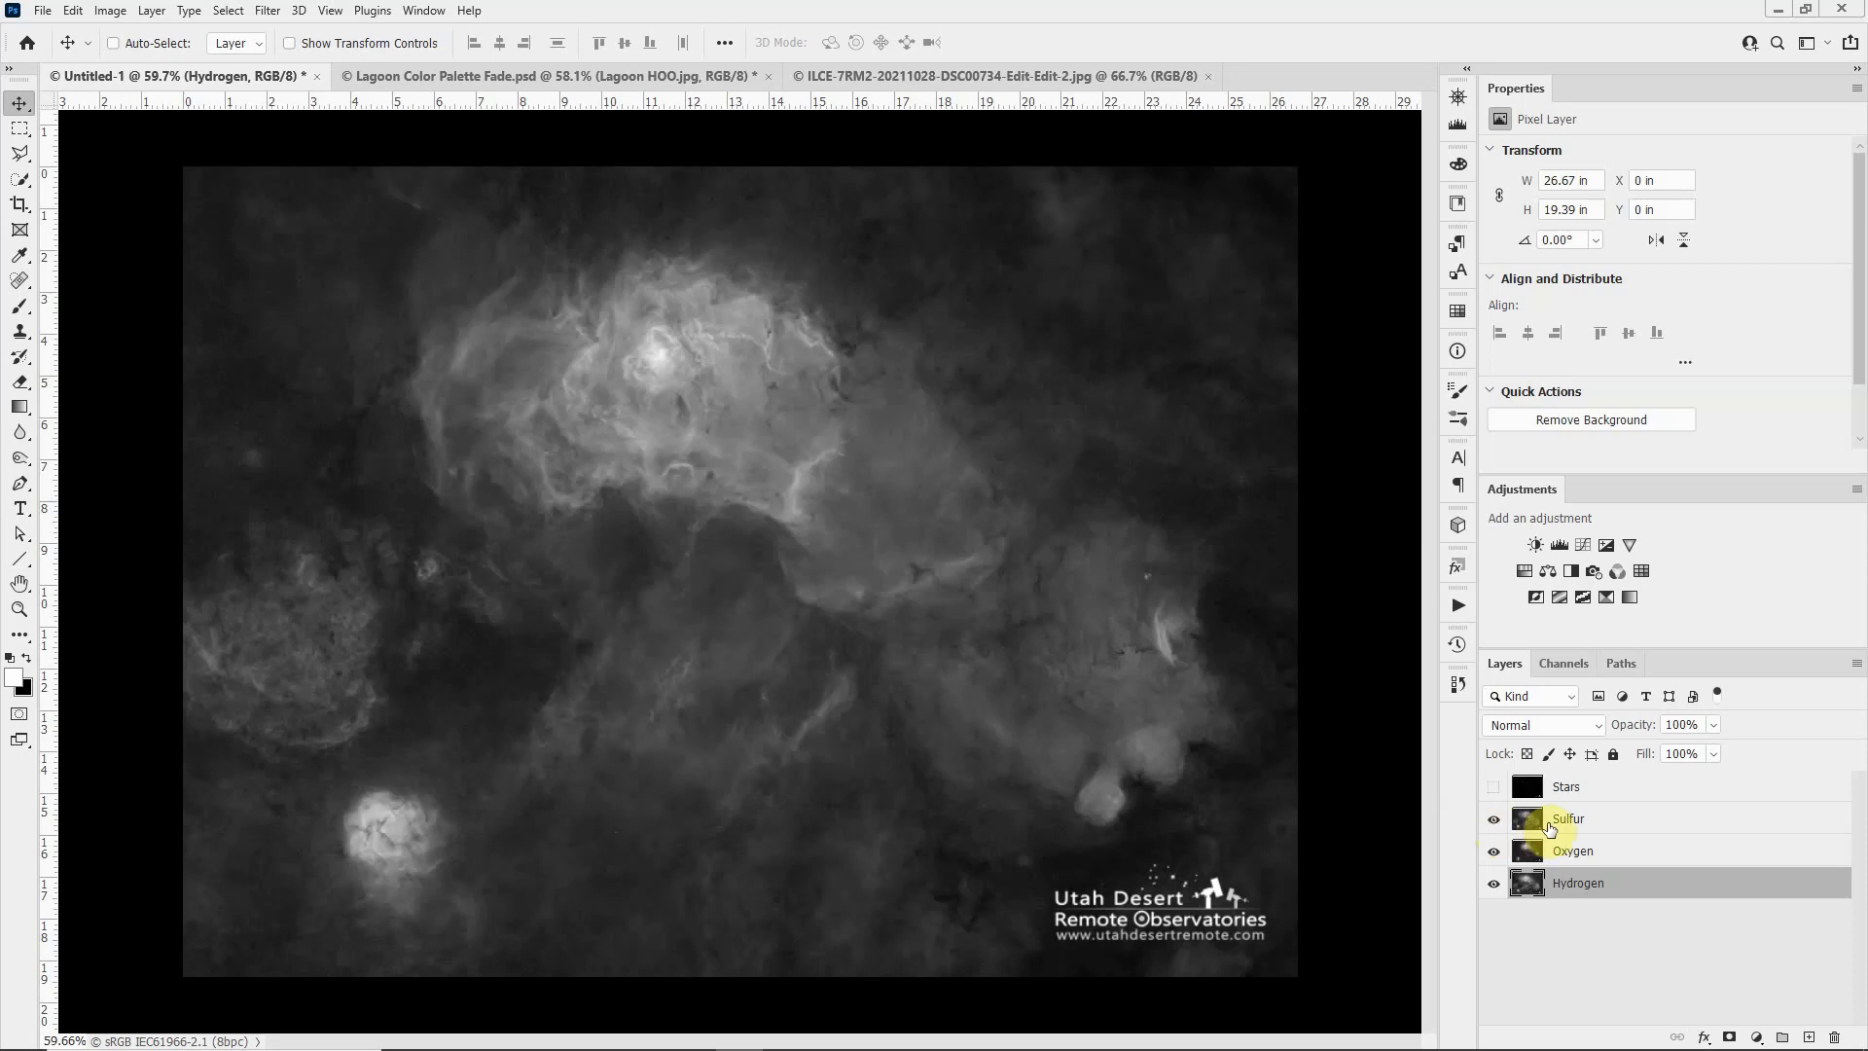
{"action": "left_click", "coordinate": [1551, 826]}
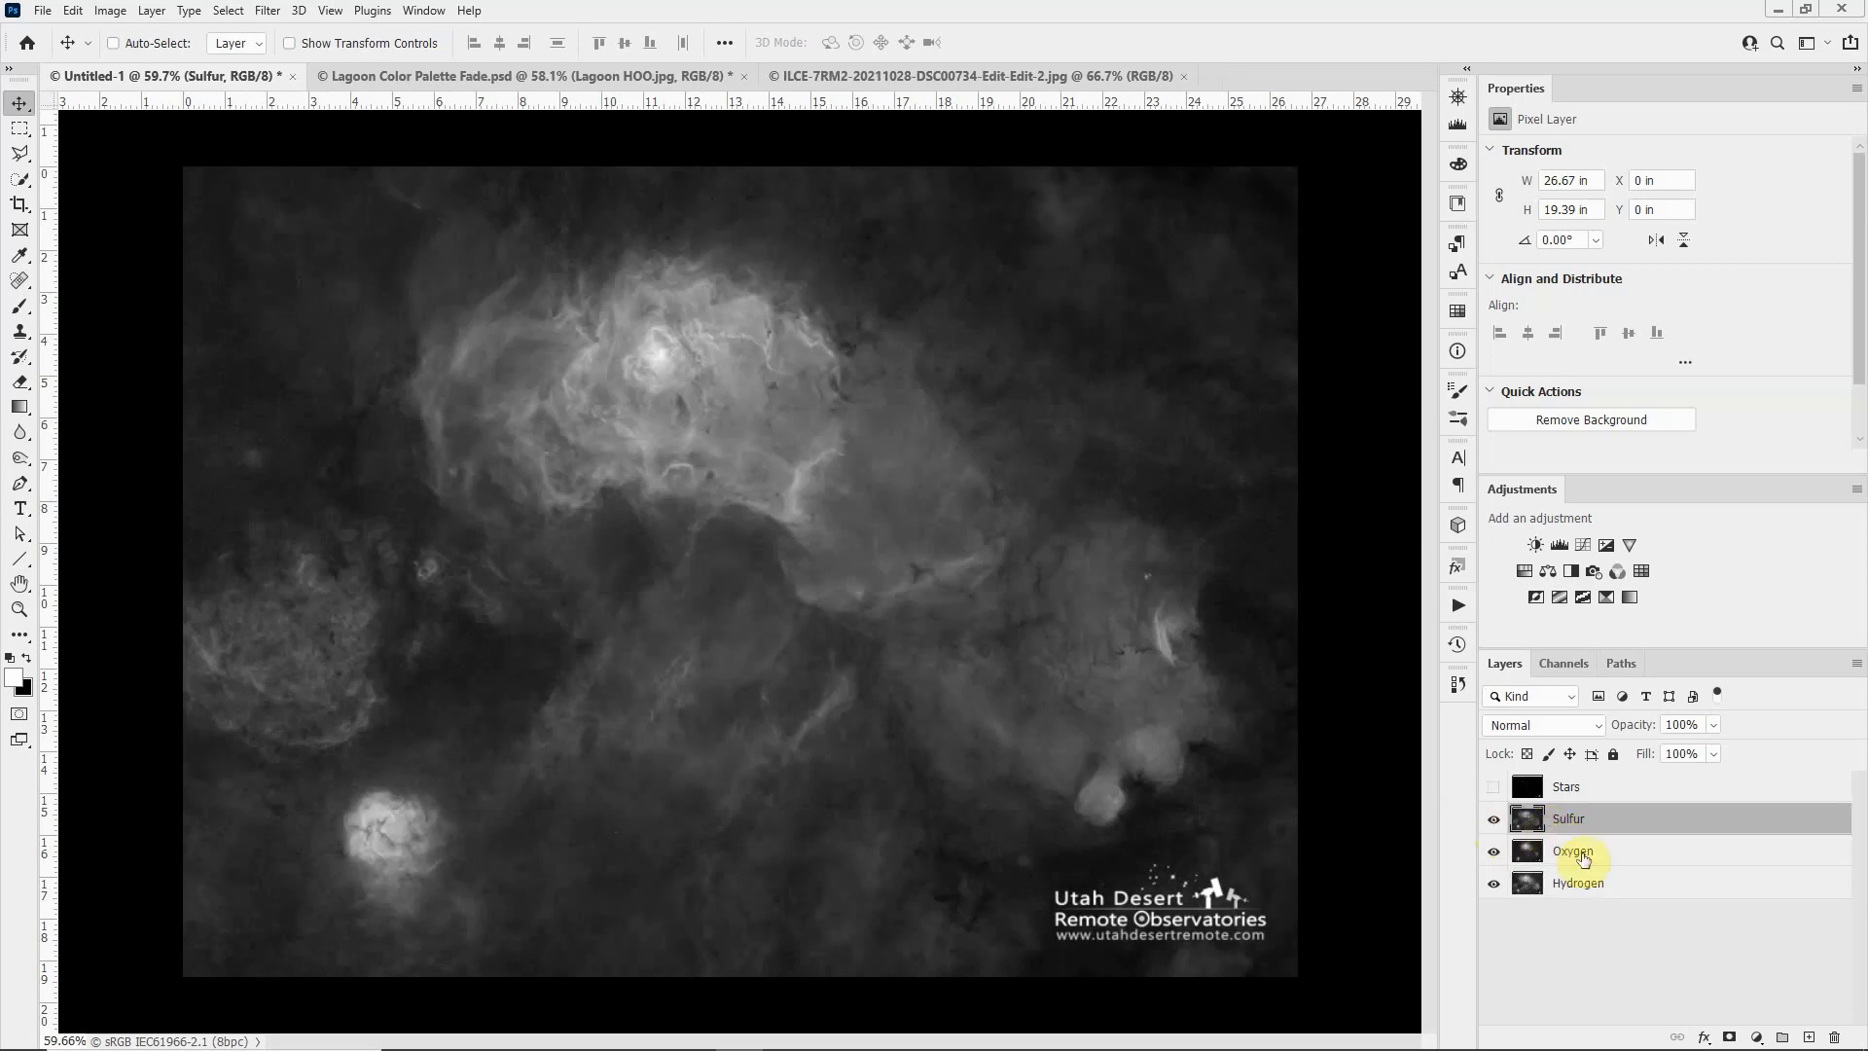
Step: Check which colour mode and bit depth the document uses
{"action": "left_click", "coordinate": [110, 11]}
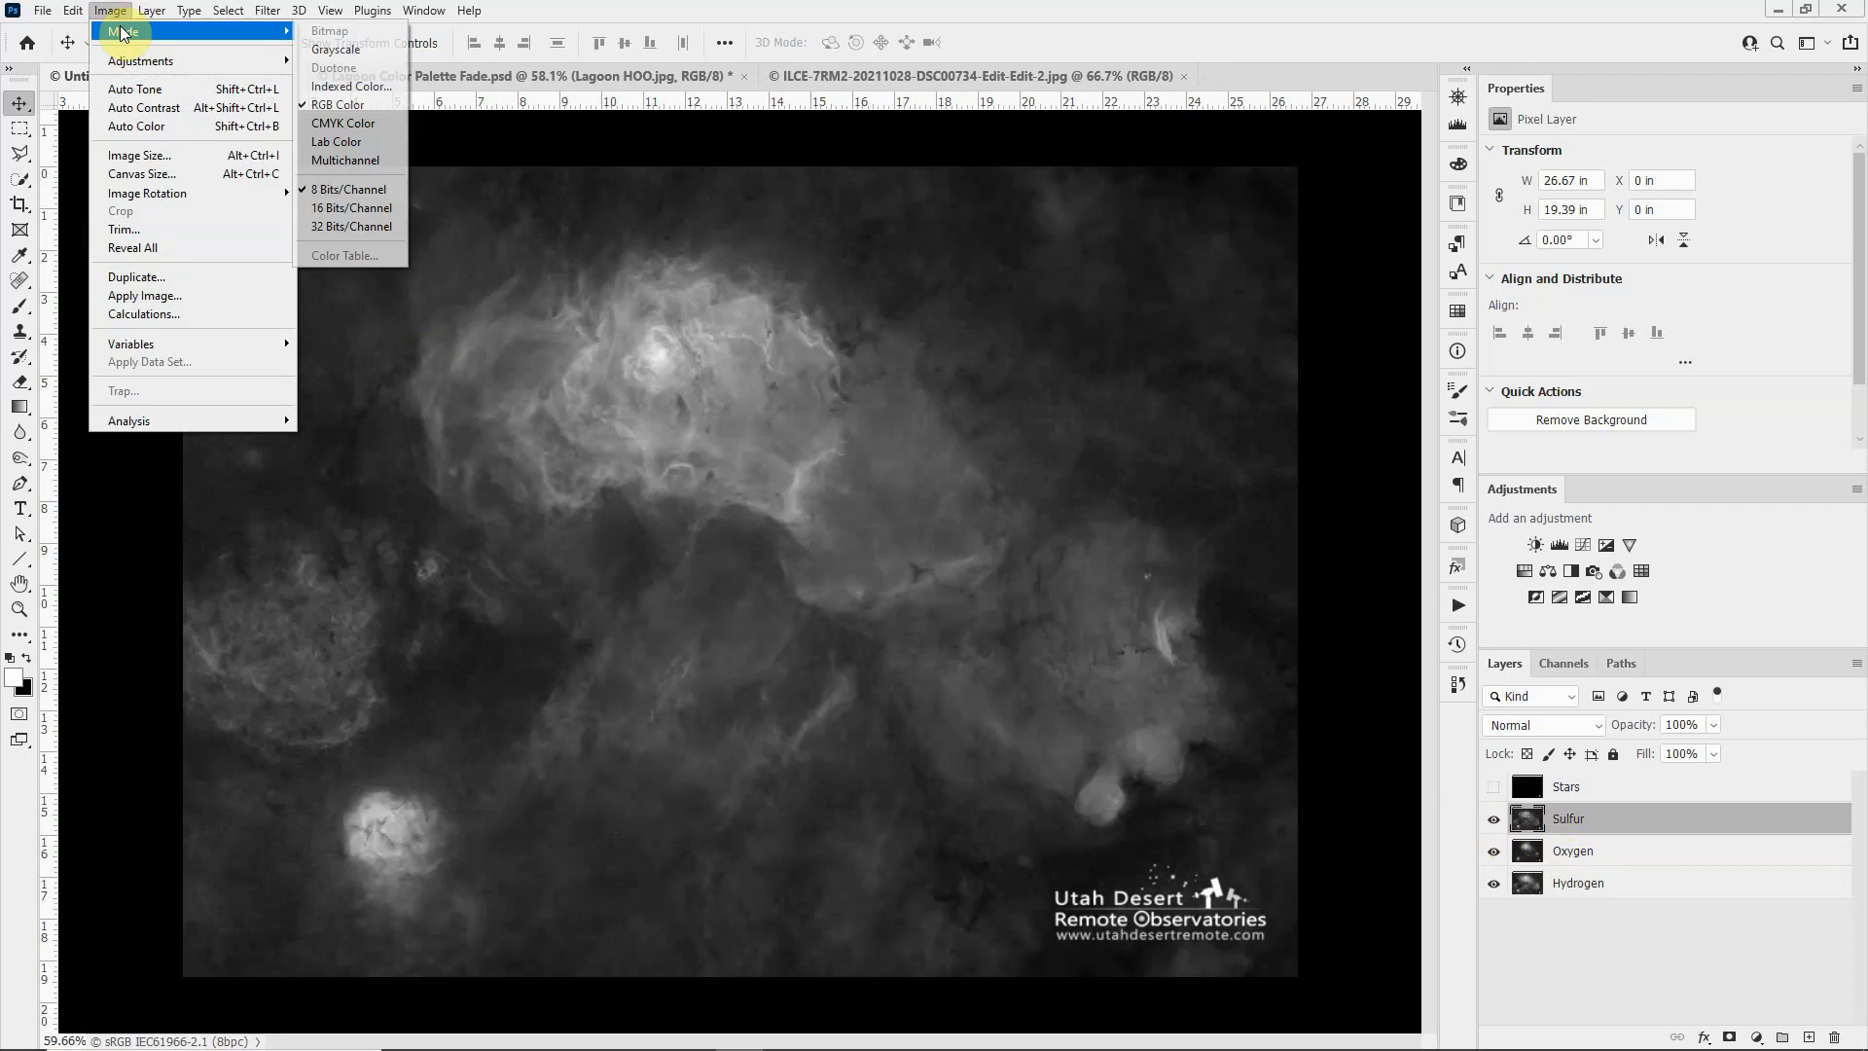
{"action": "mouse_move", "coordinate": [261, 39]}
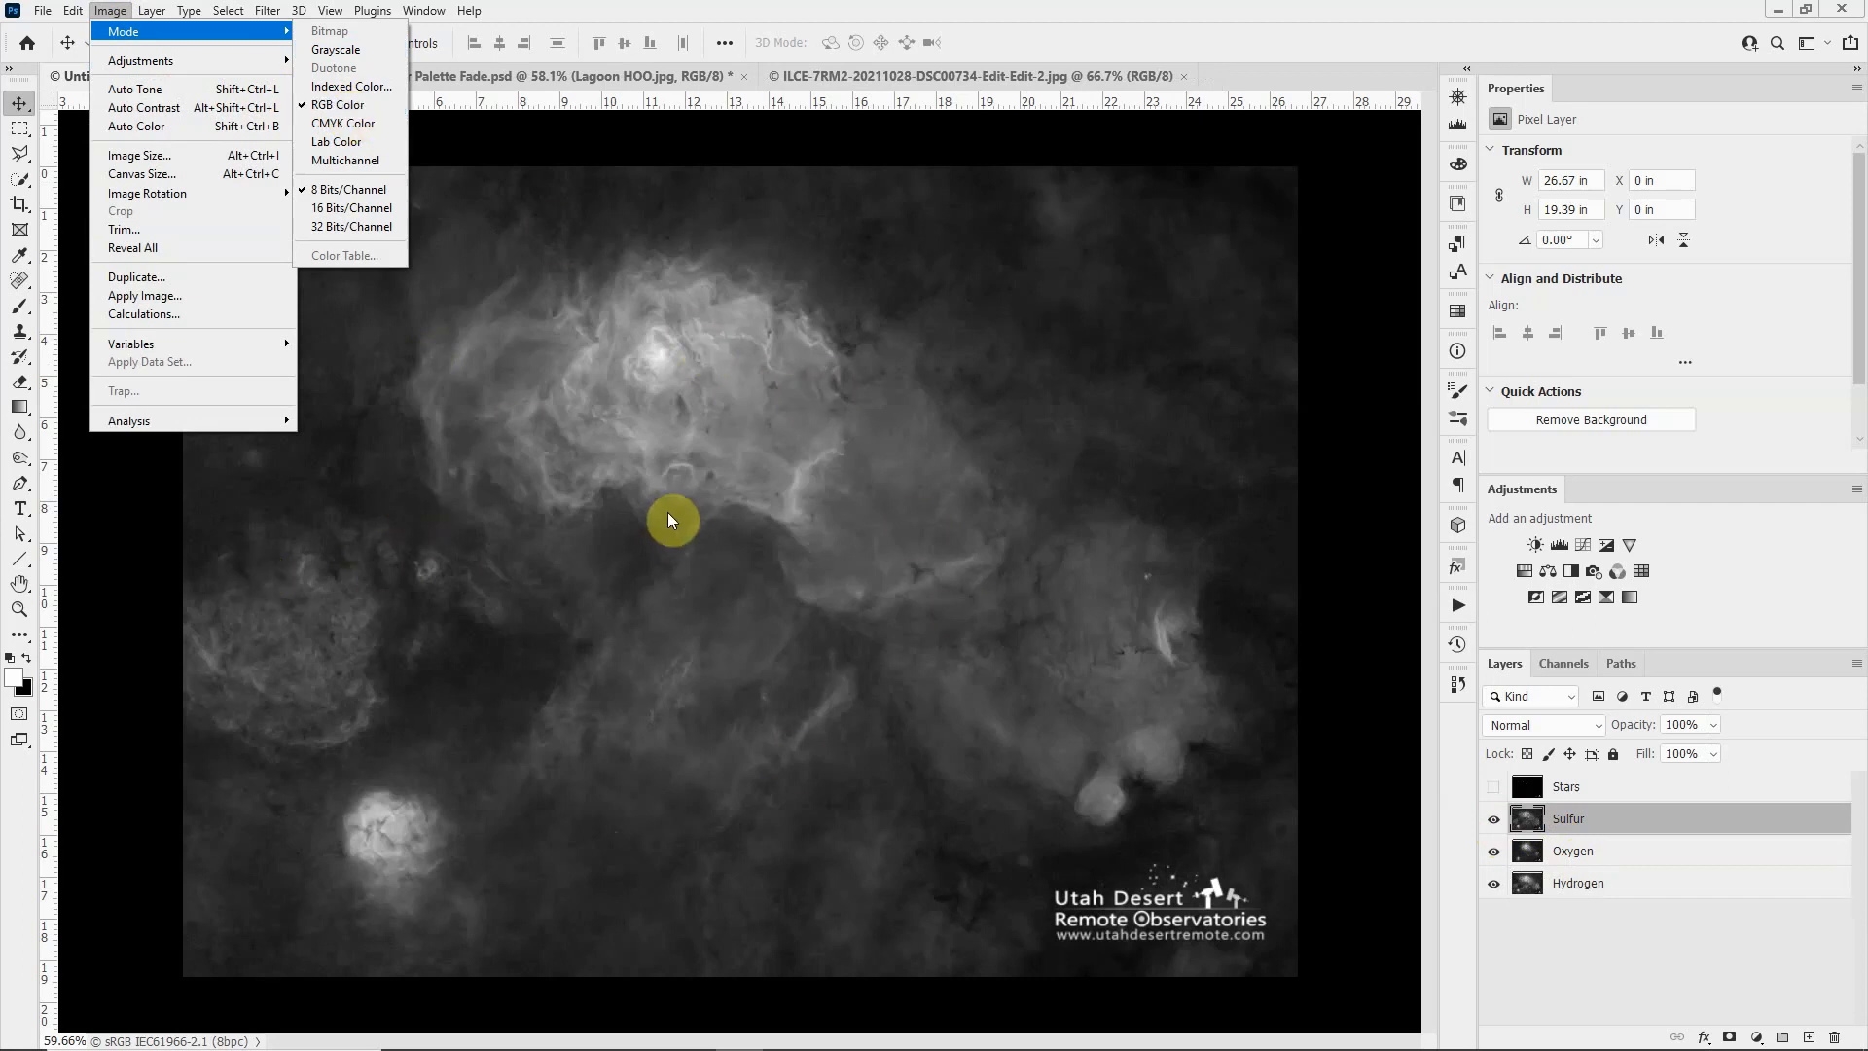
{"action": "left_click", "coordinate": [1357, 465]}
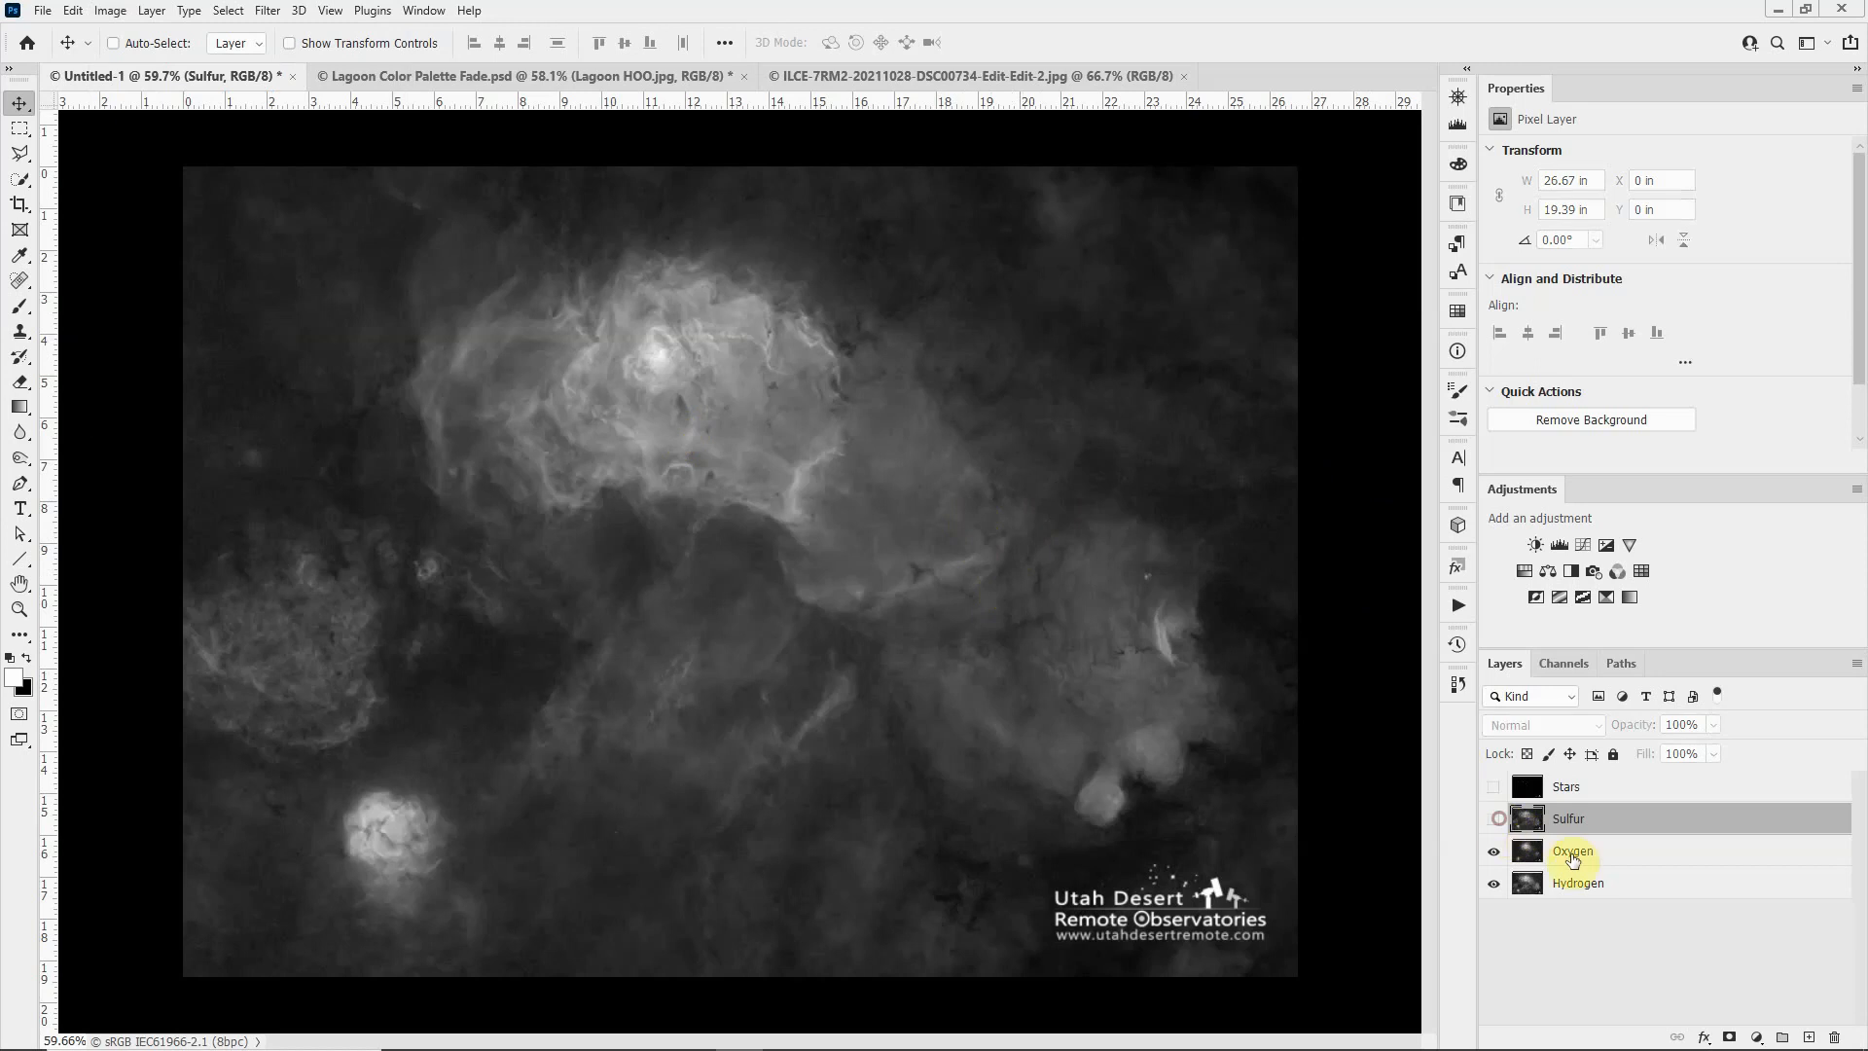
Step: Hide the Sulfur layer and exclude the red channel from the Oxygen layer's advanced blending options
{"action": "left_click", "coordinate": [1493, 819]}
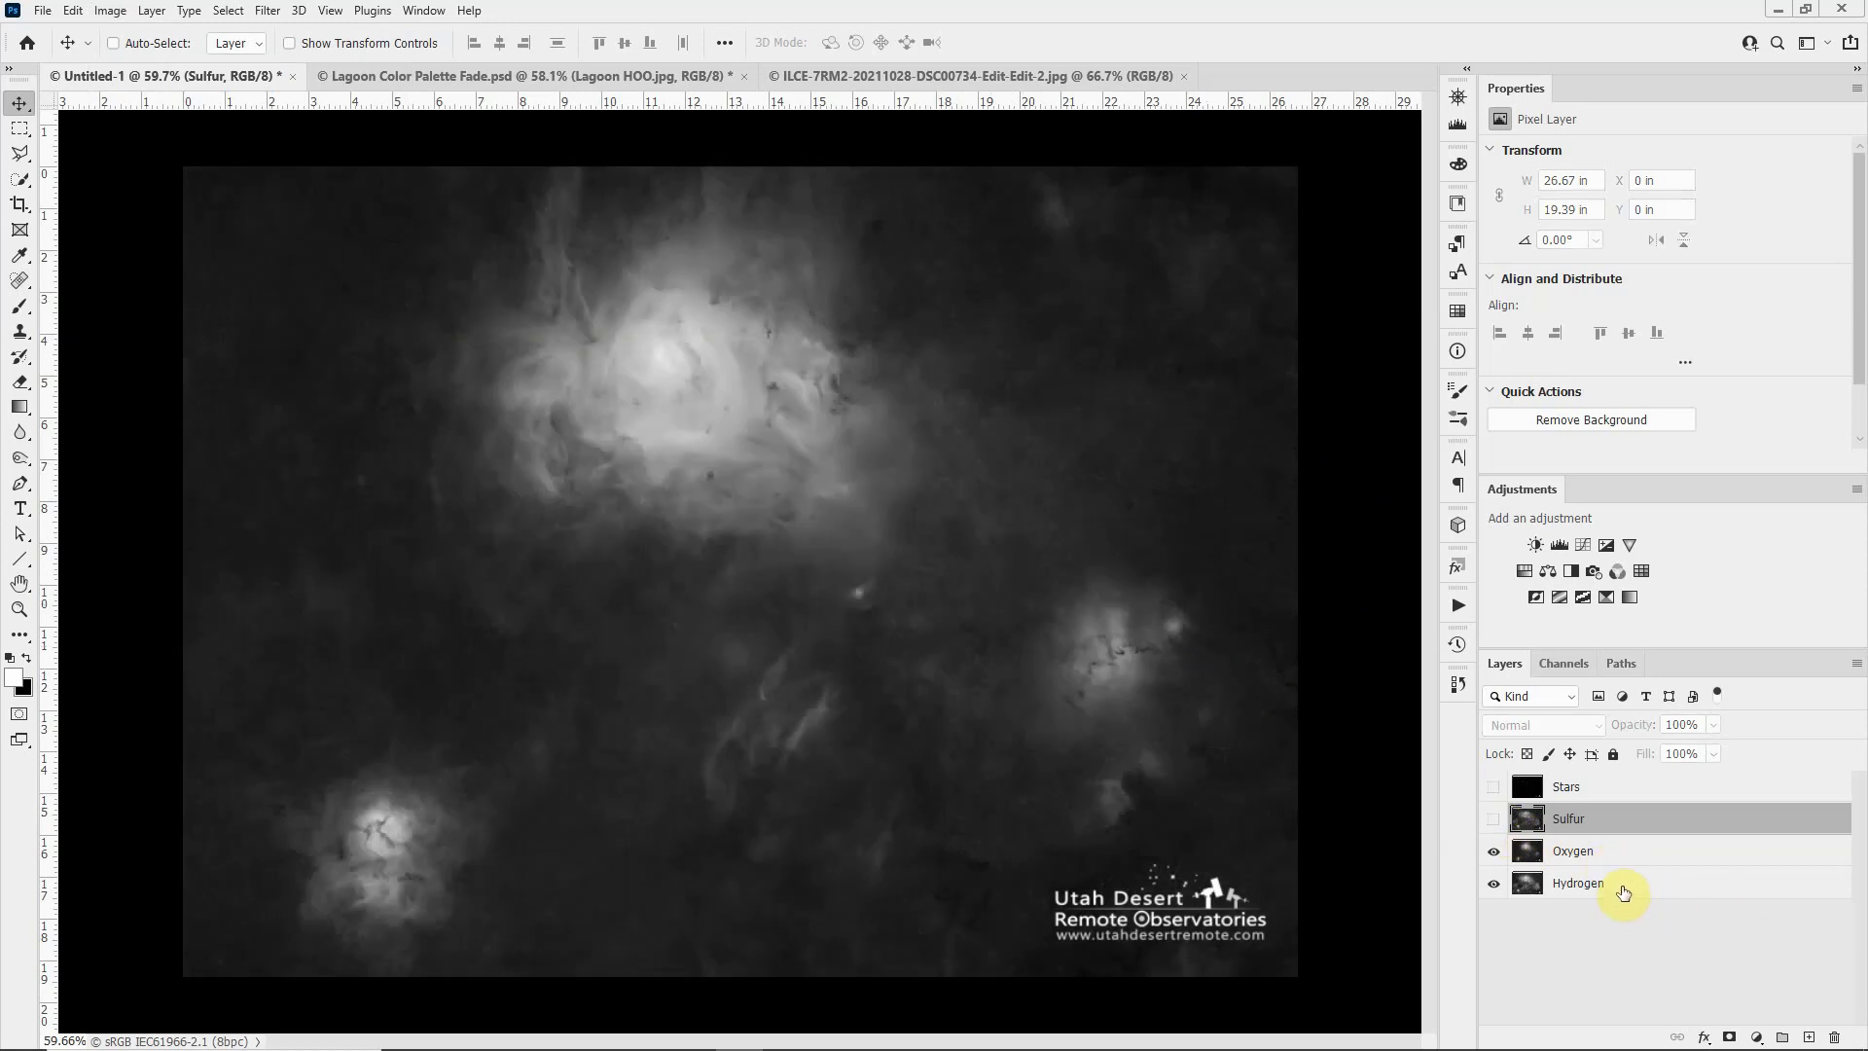
{"action": "left_click", "coordinate": [1626, 853]}
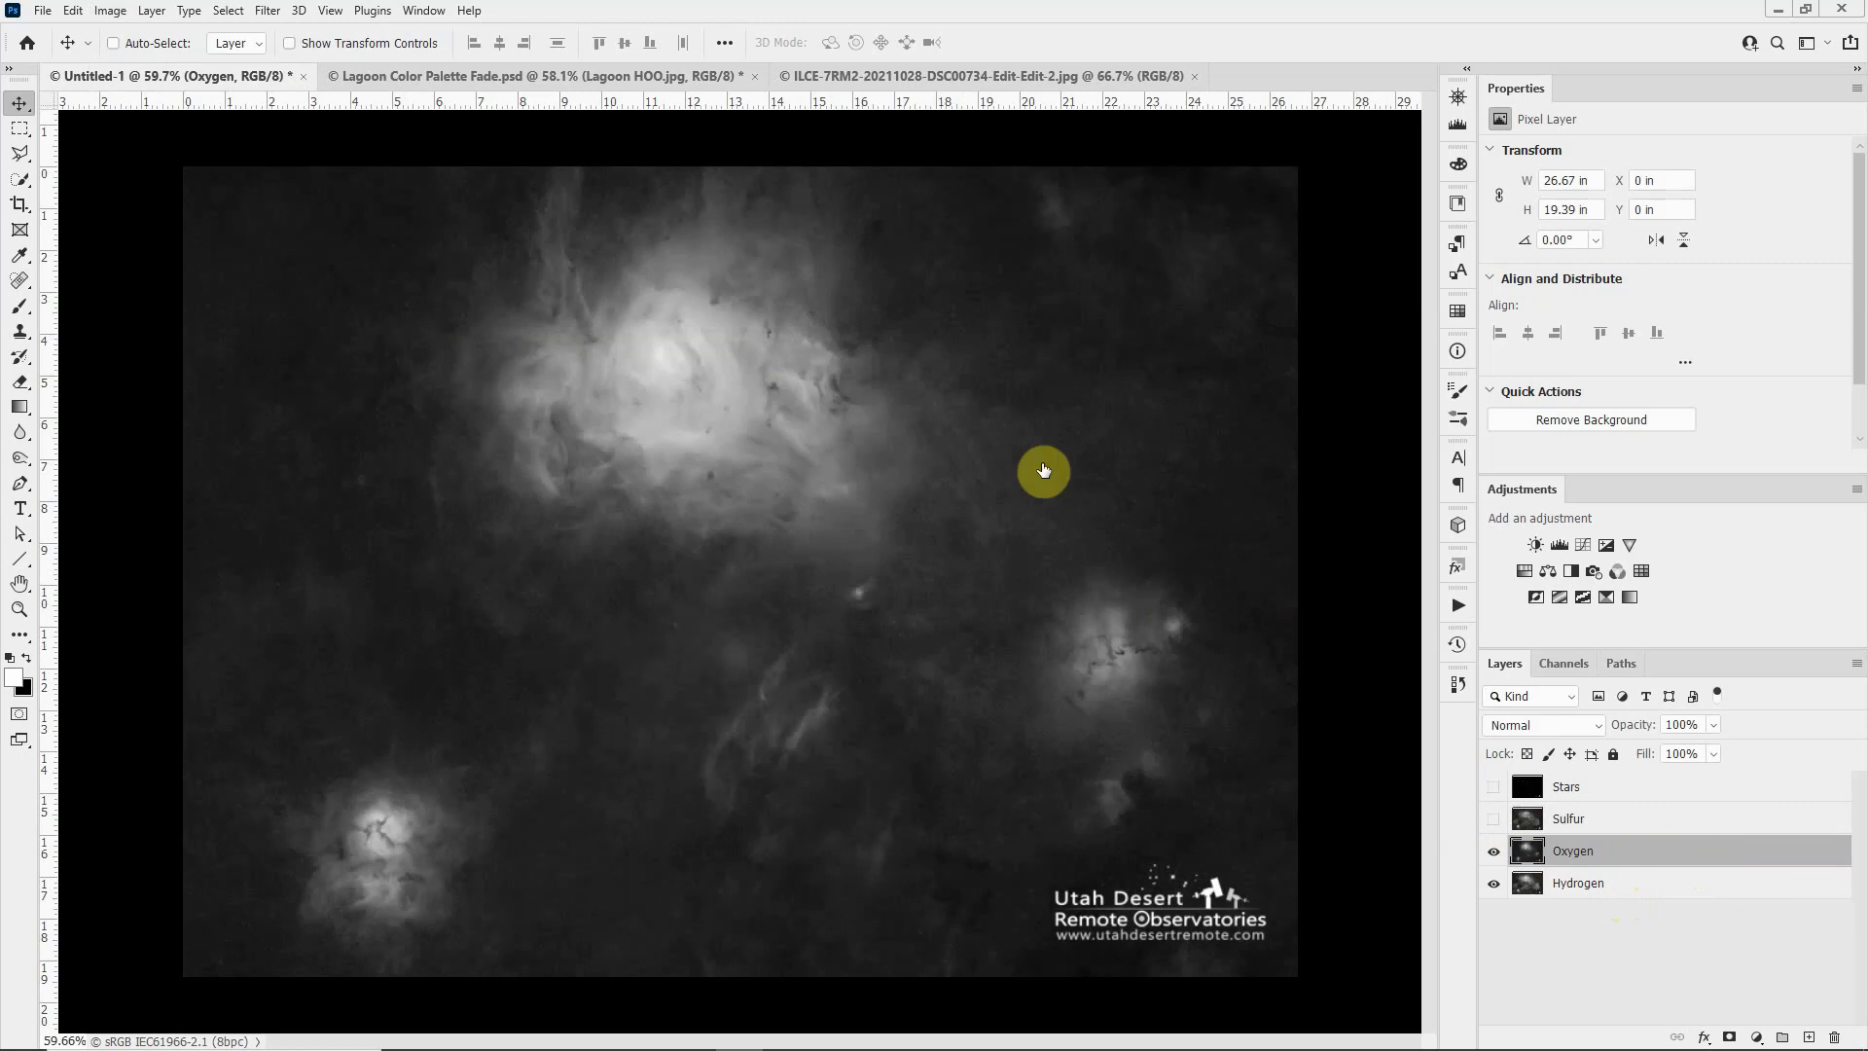
{"action": "key", "text": "space"}
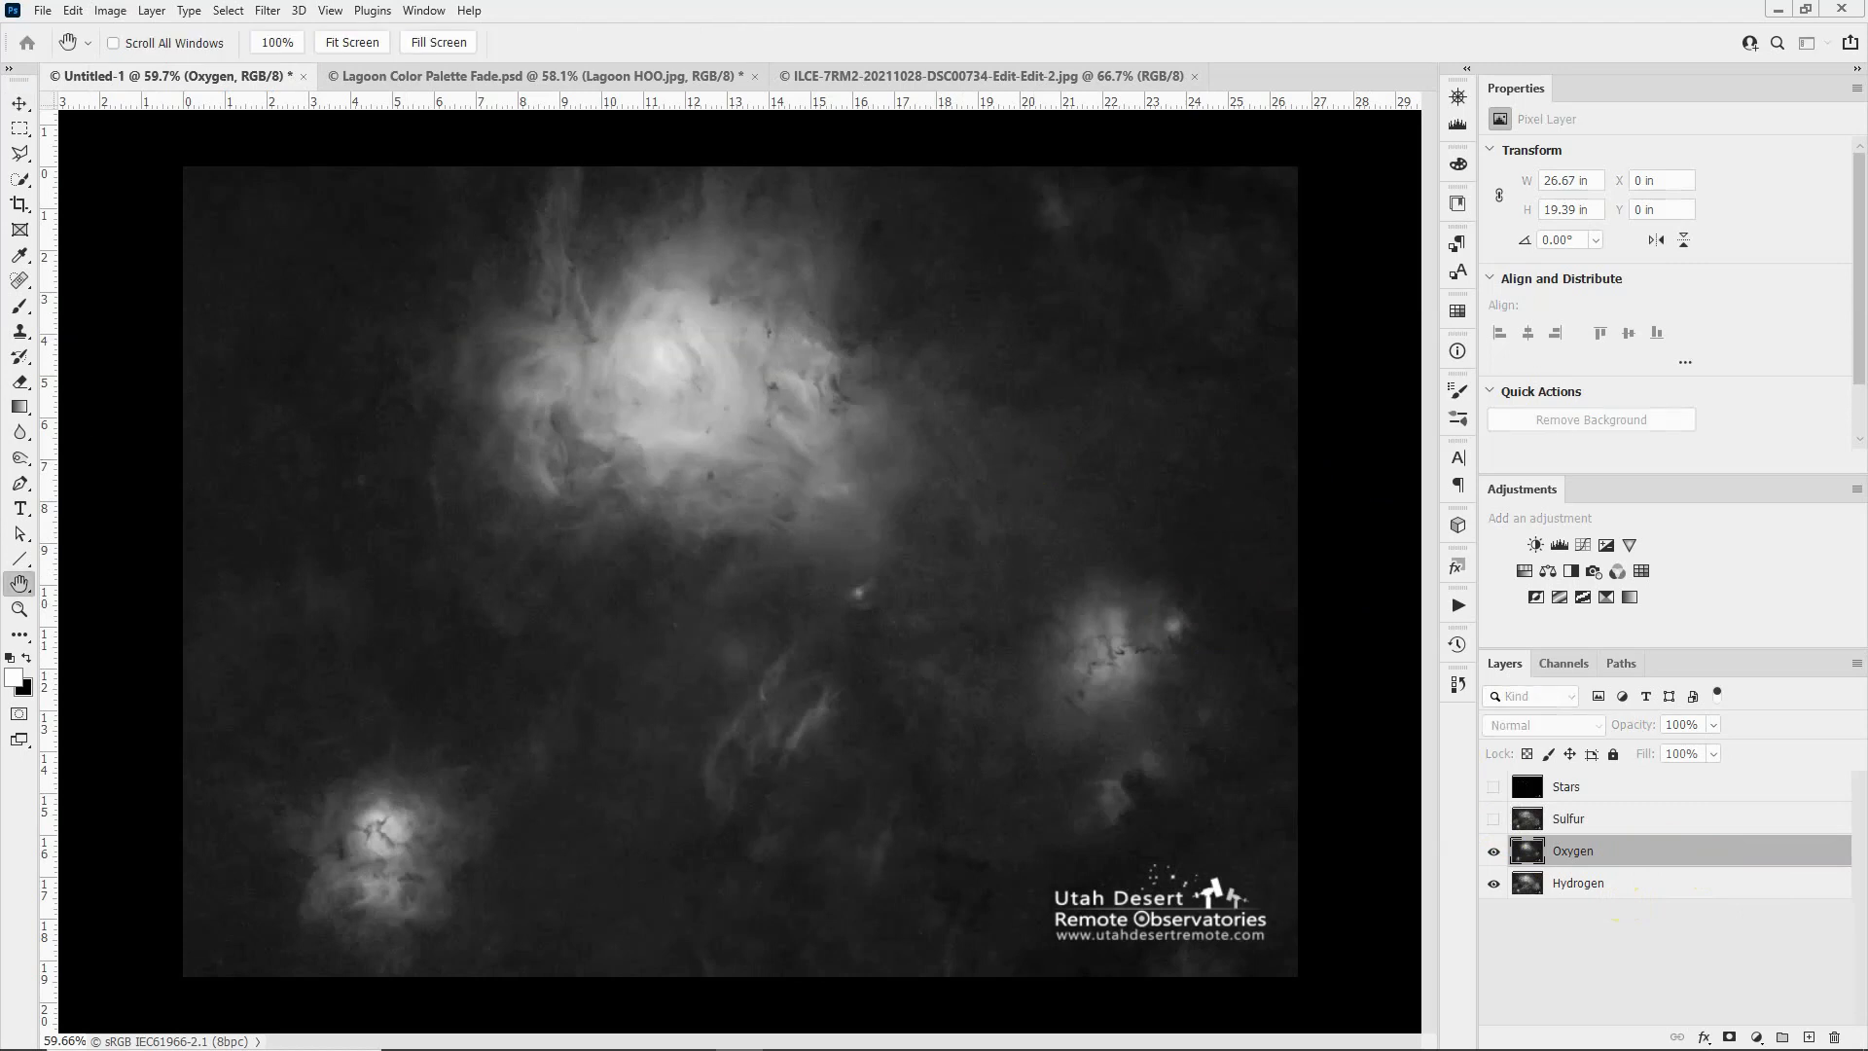
{"action": "left_click_drag", "start_coordinate": [0, 545], "coordinate": [1010, 309]}
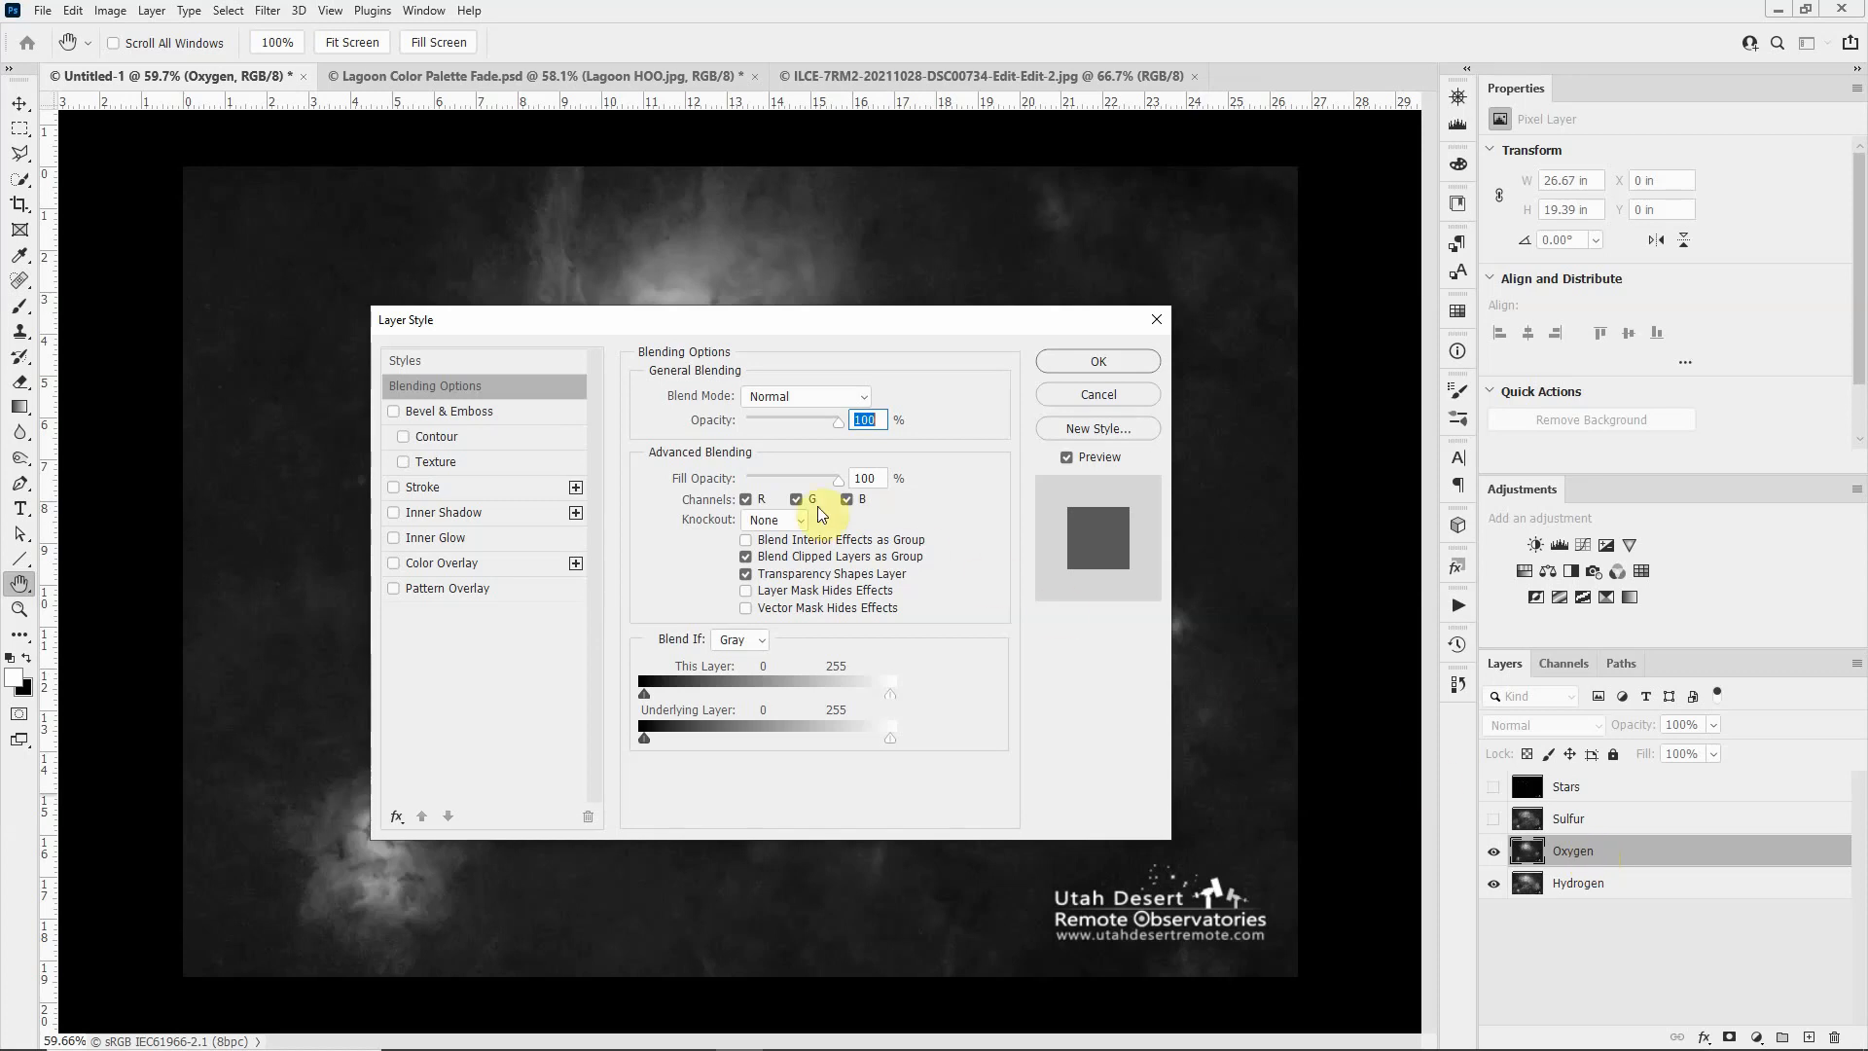
{"action": "left_click", "coordinate": [746, 500]}
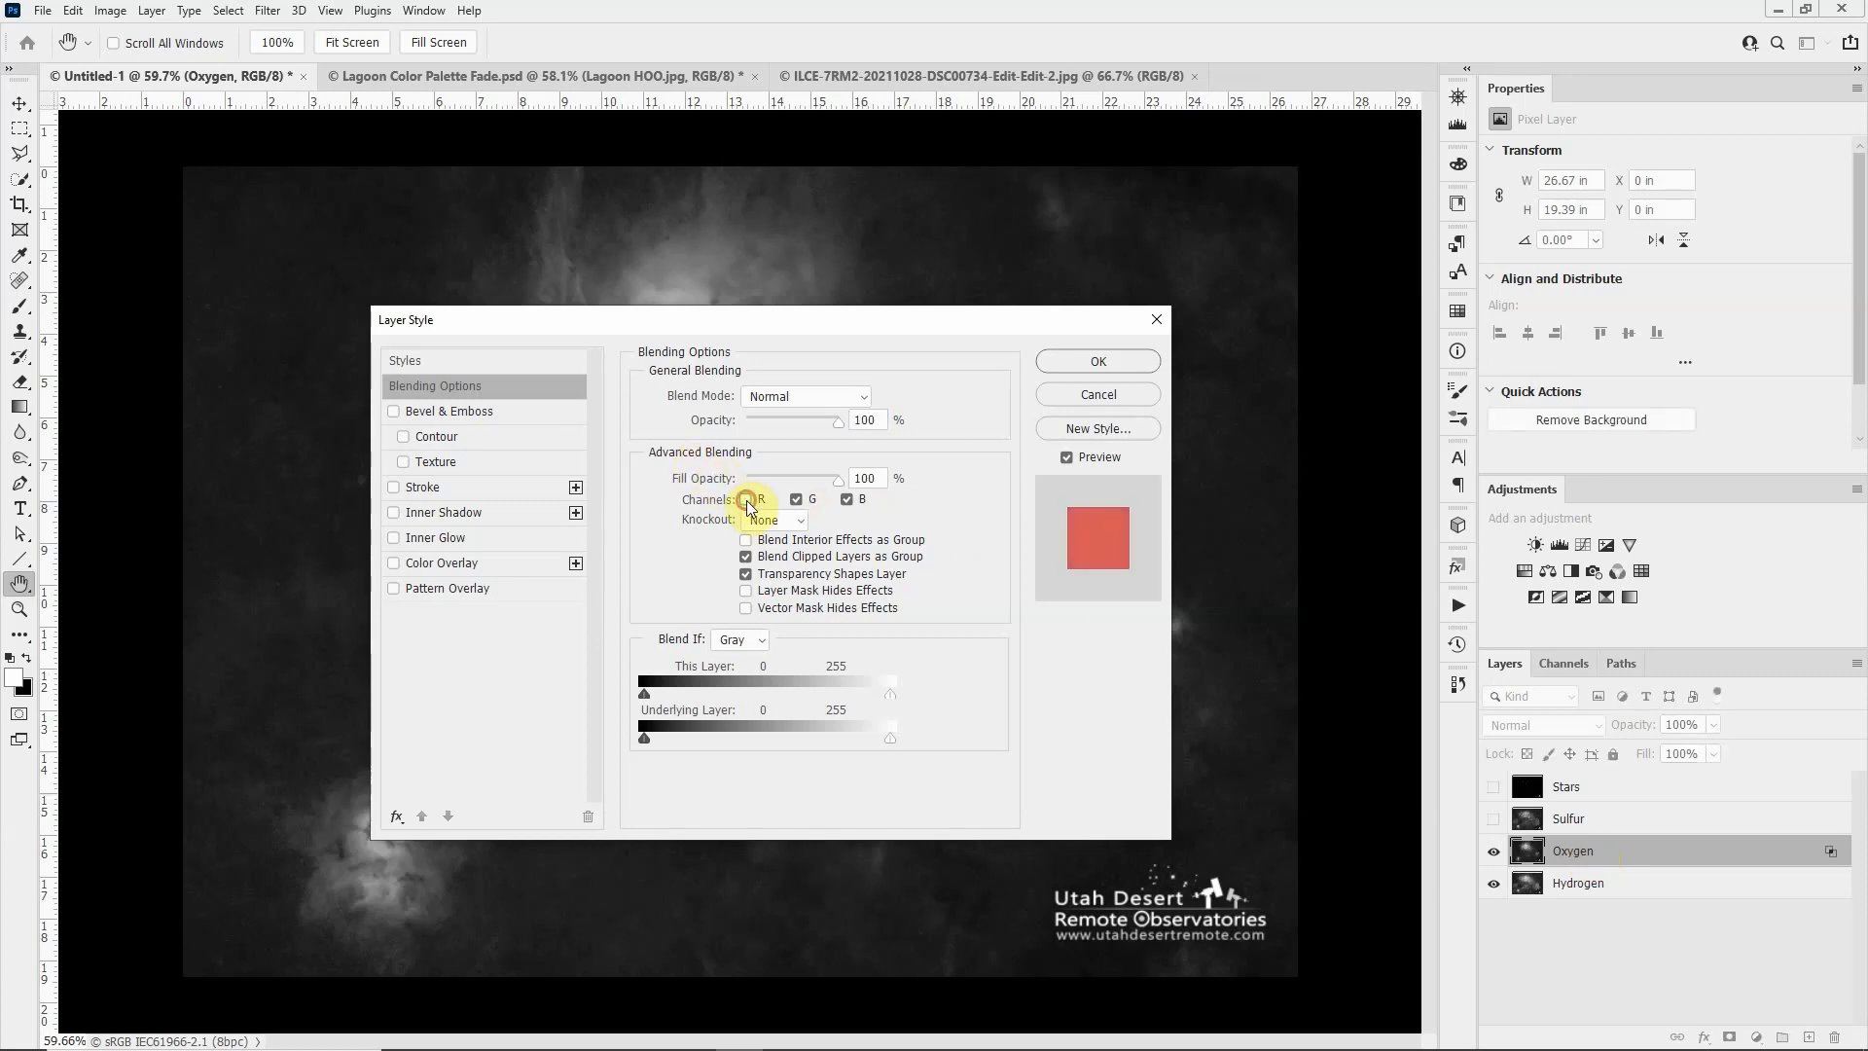
{"action": "left_click", "coordinate": [1093, 362]}
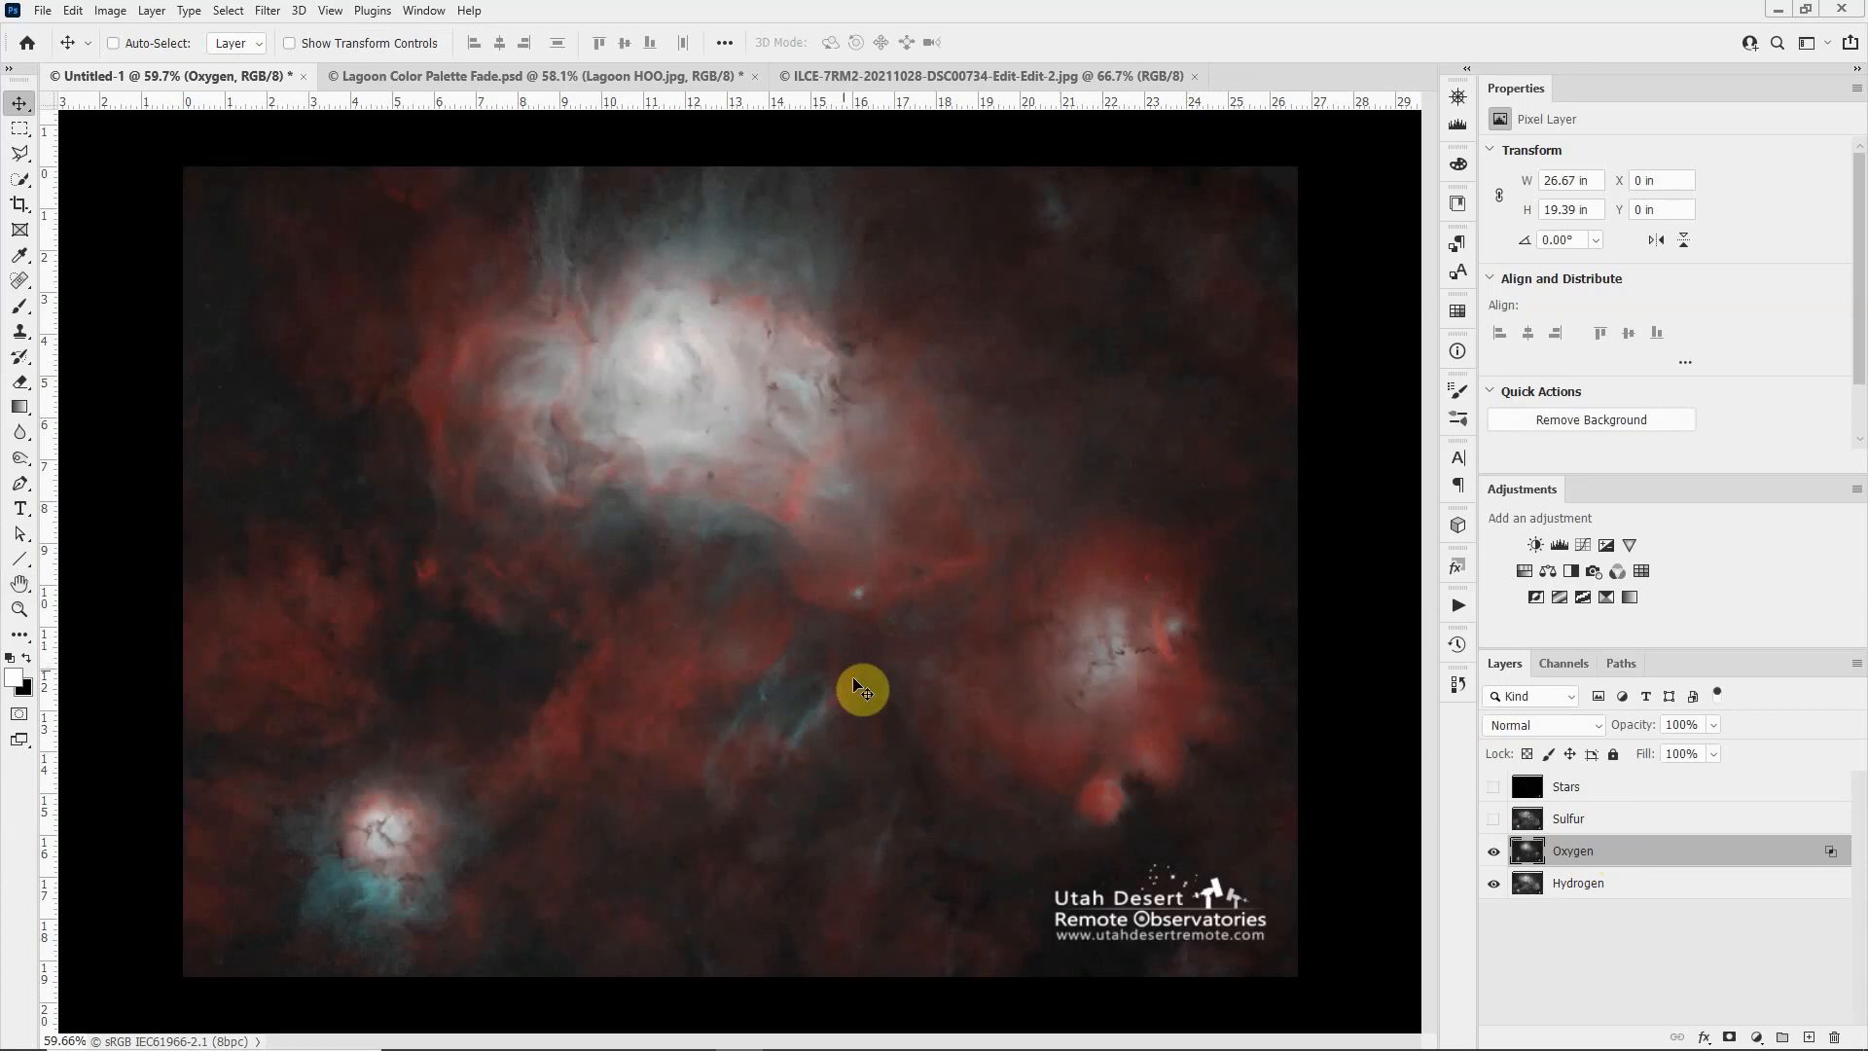
Step: Show the Sulfur layer and exclude the red and blue channels from its advanced blending, leaving only green
{"action": "left_click", "coordinate": [1529, 819]}
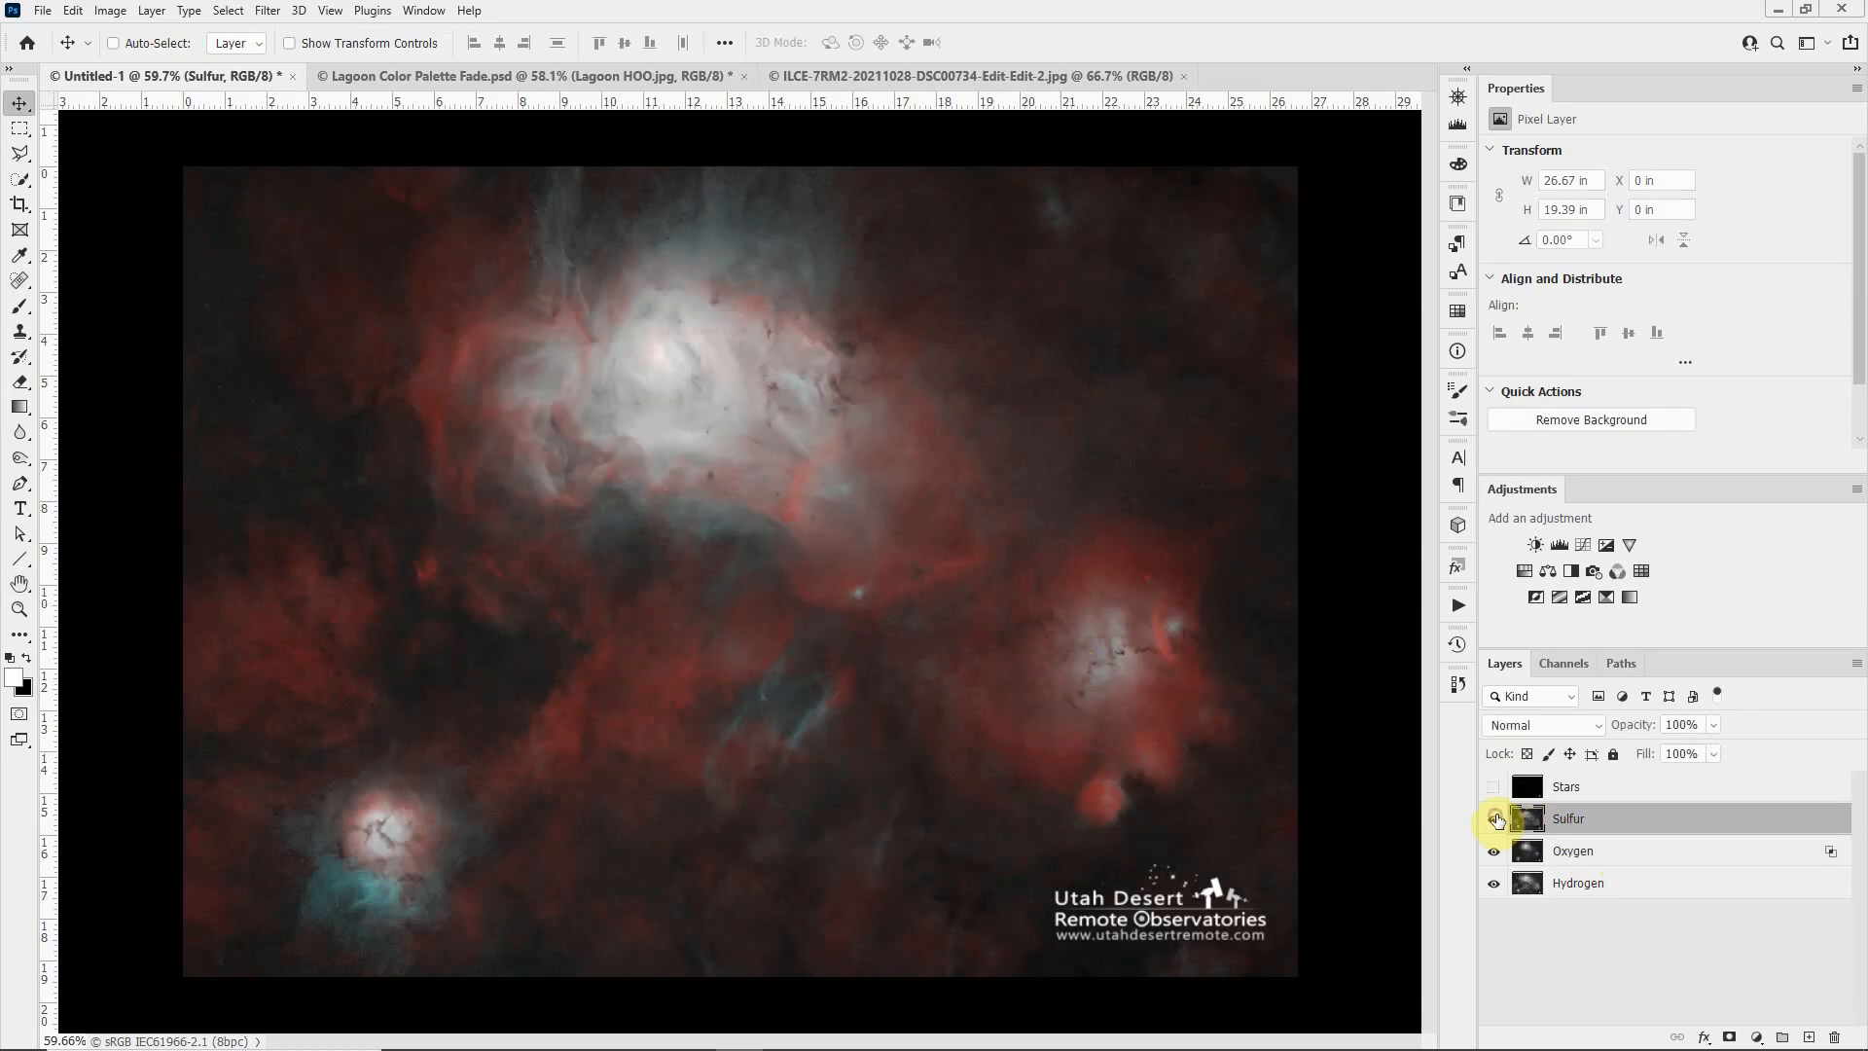
{"action": "left_click", "coordinate": [1494, 820]}
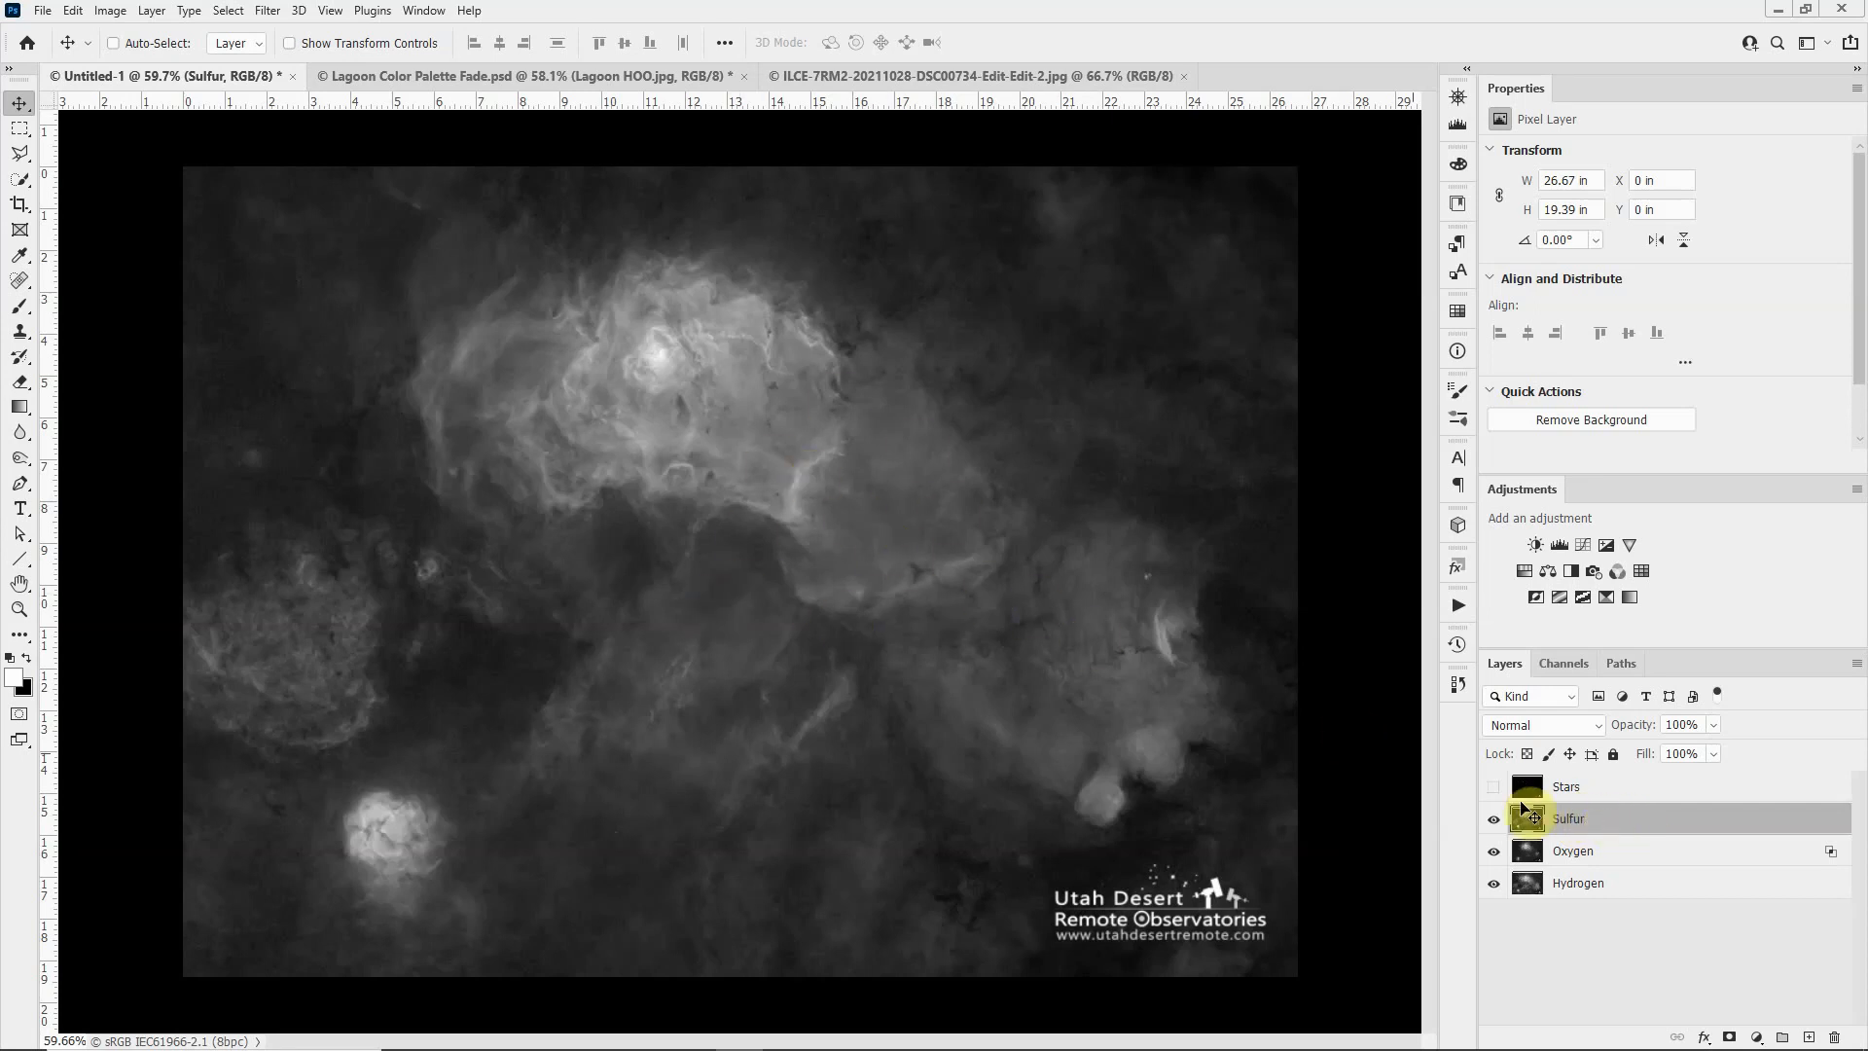
{"action": "left_click", "coordinate": [1732, 820]}
{"action": "double_click", "coordinate": [1731, 820]}
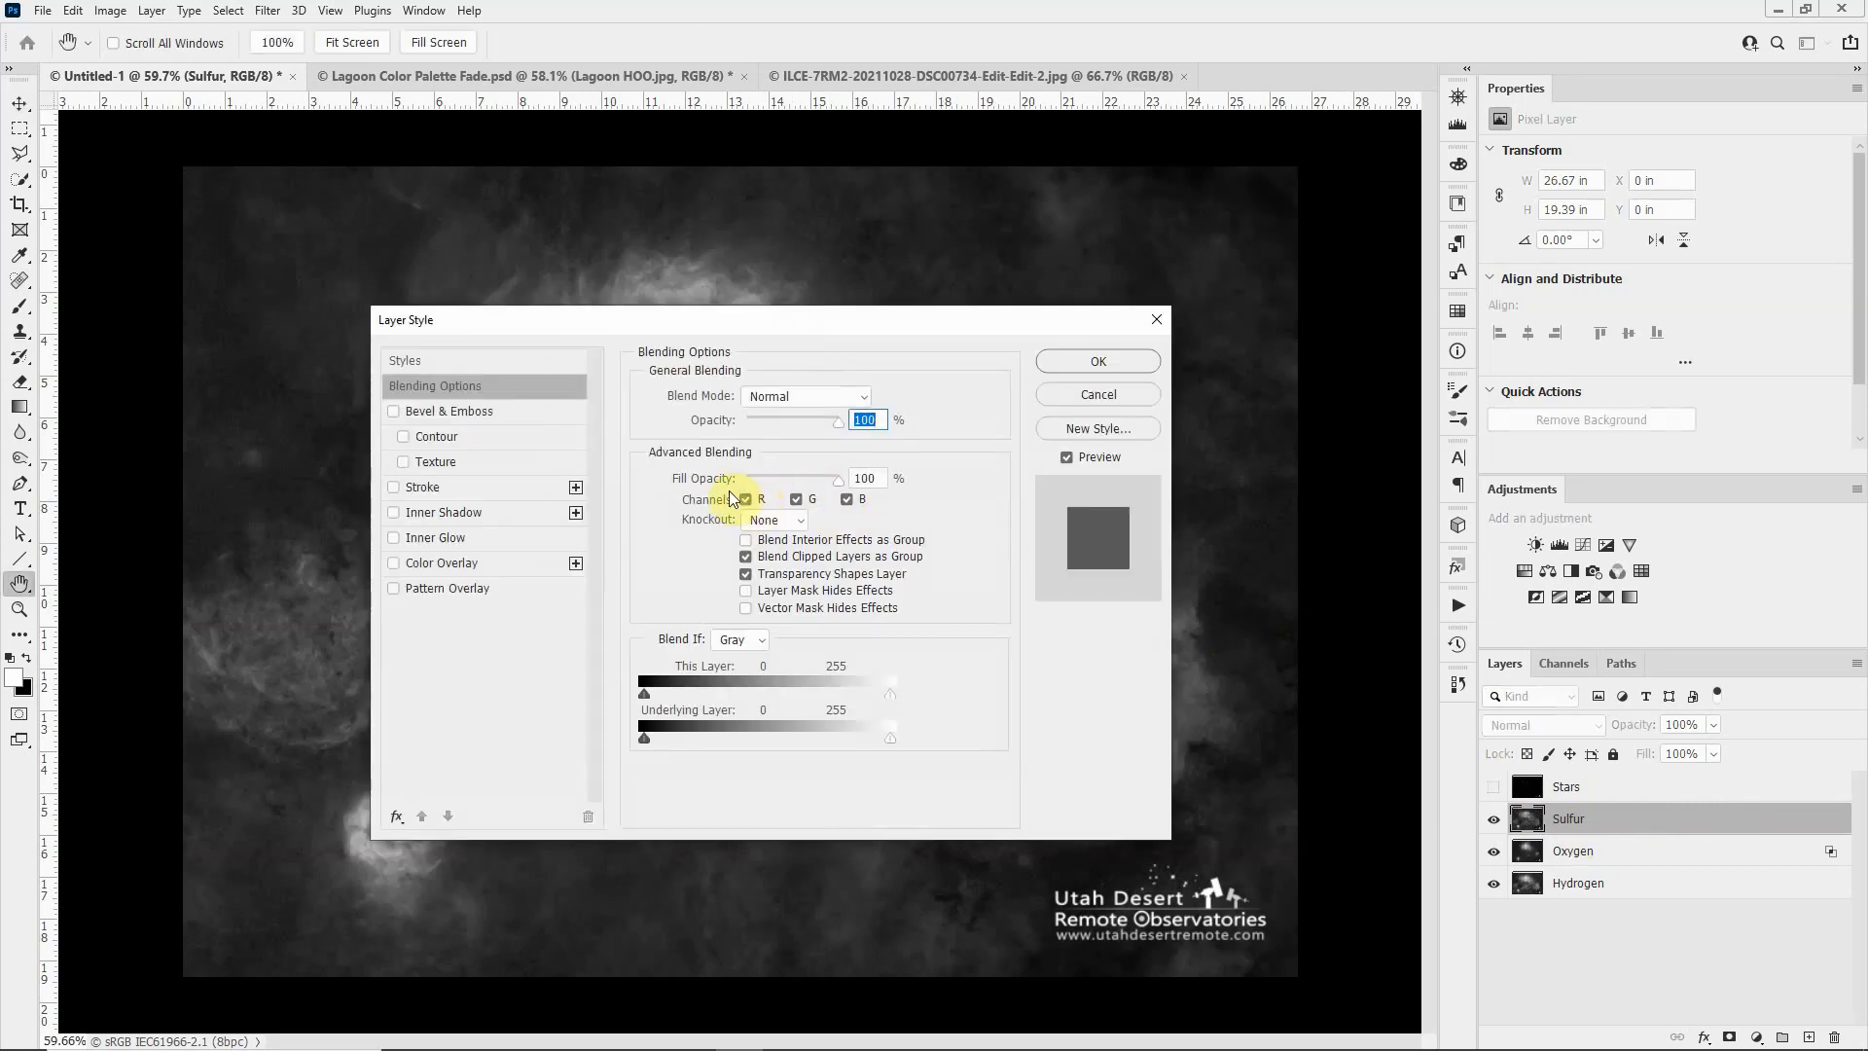
{"action": "left_click", "coordinate": [745, 499]}
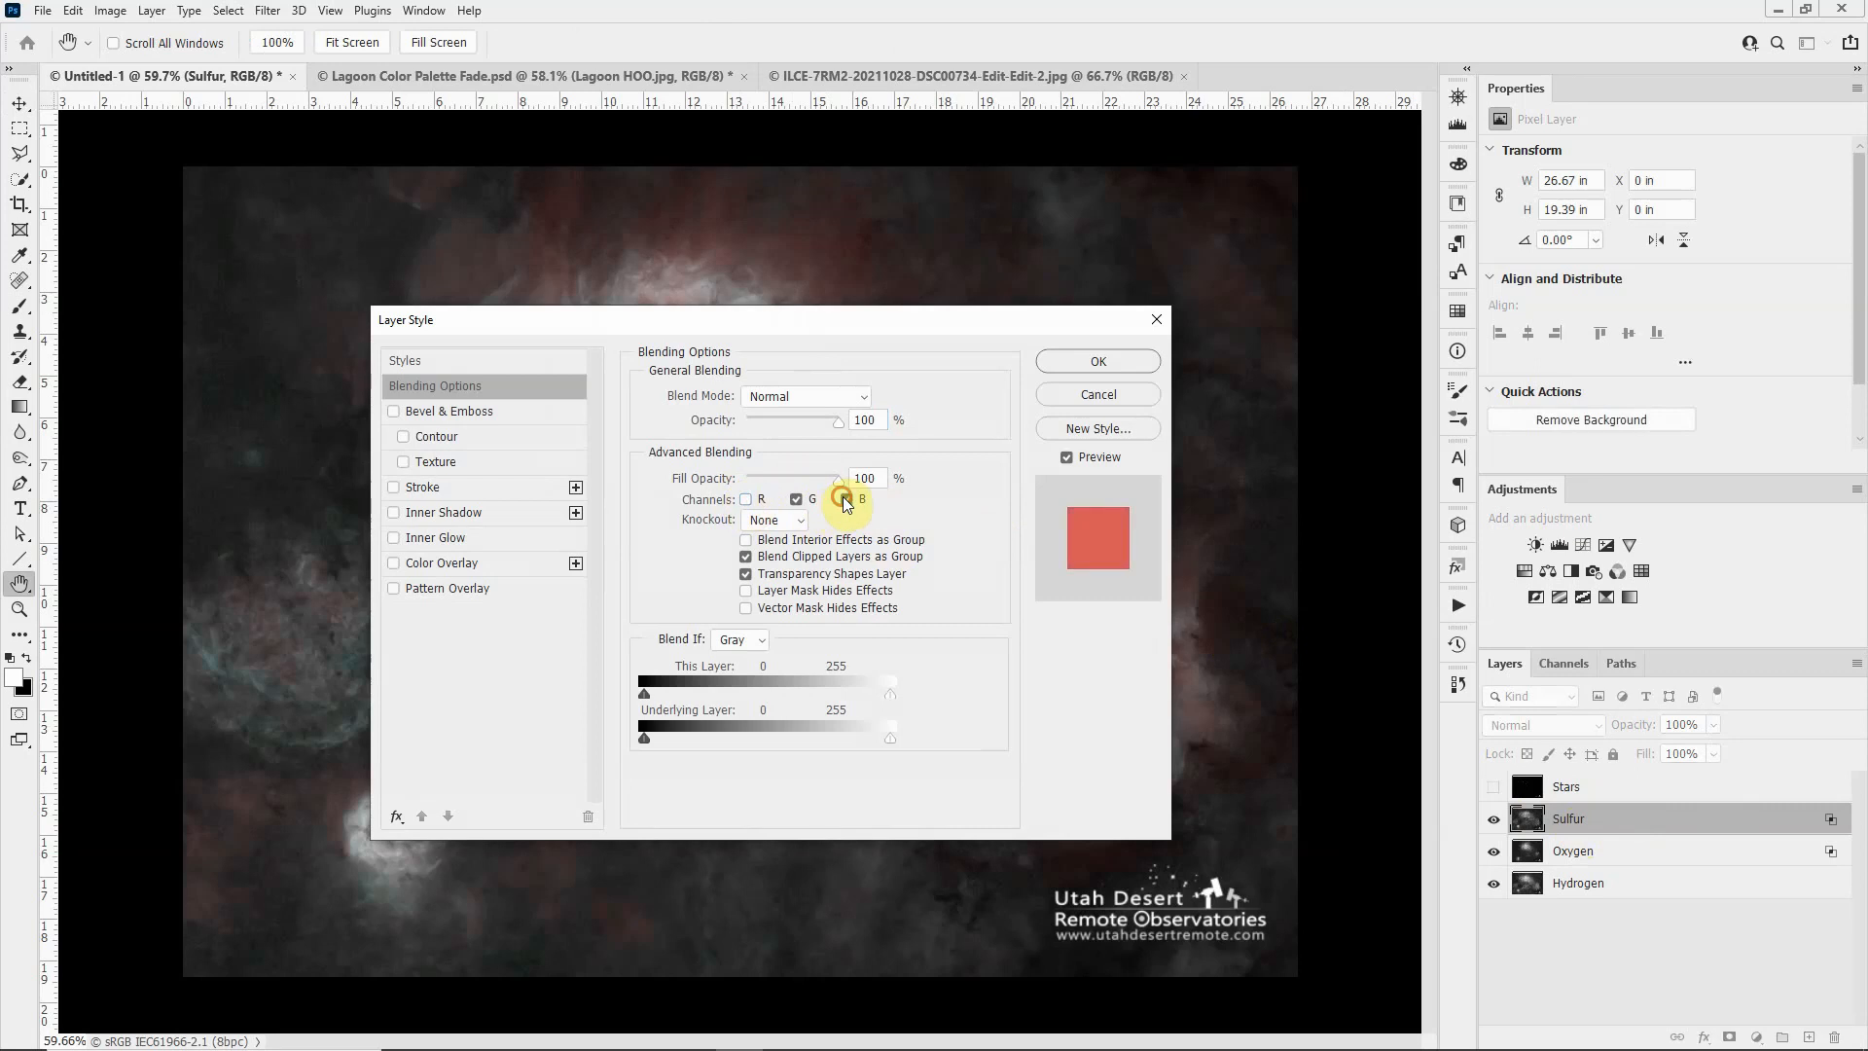
{"action": "left_click", "coordinate": [844, 499]}
{"action": "left_click", "coordinate": [1097, 361]}
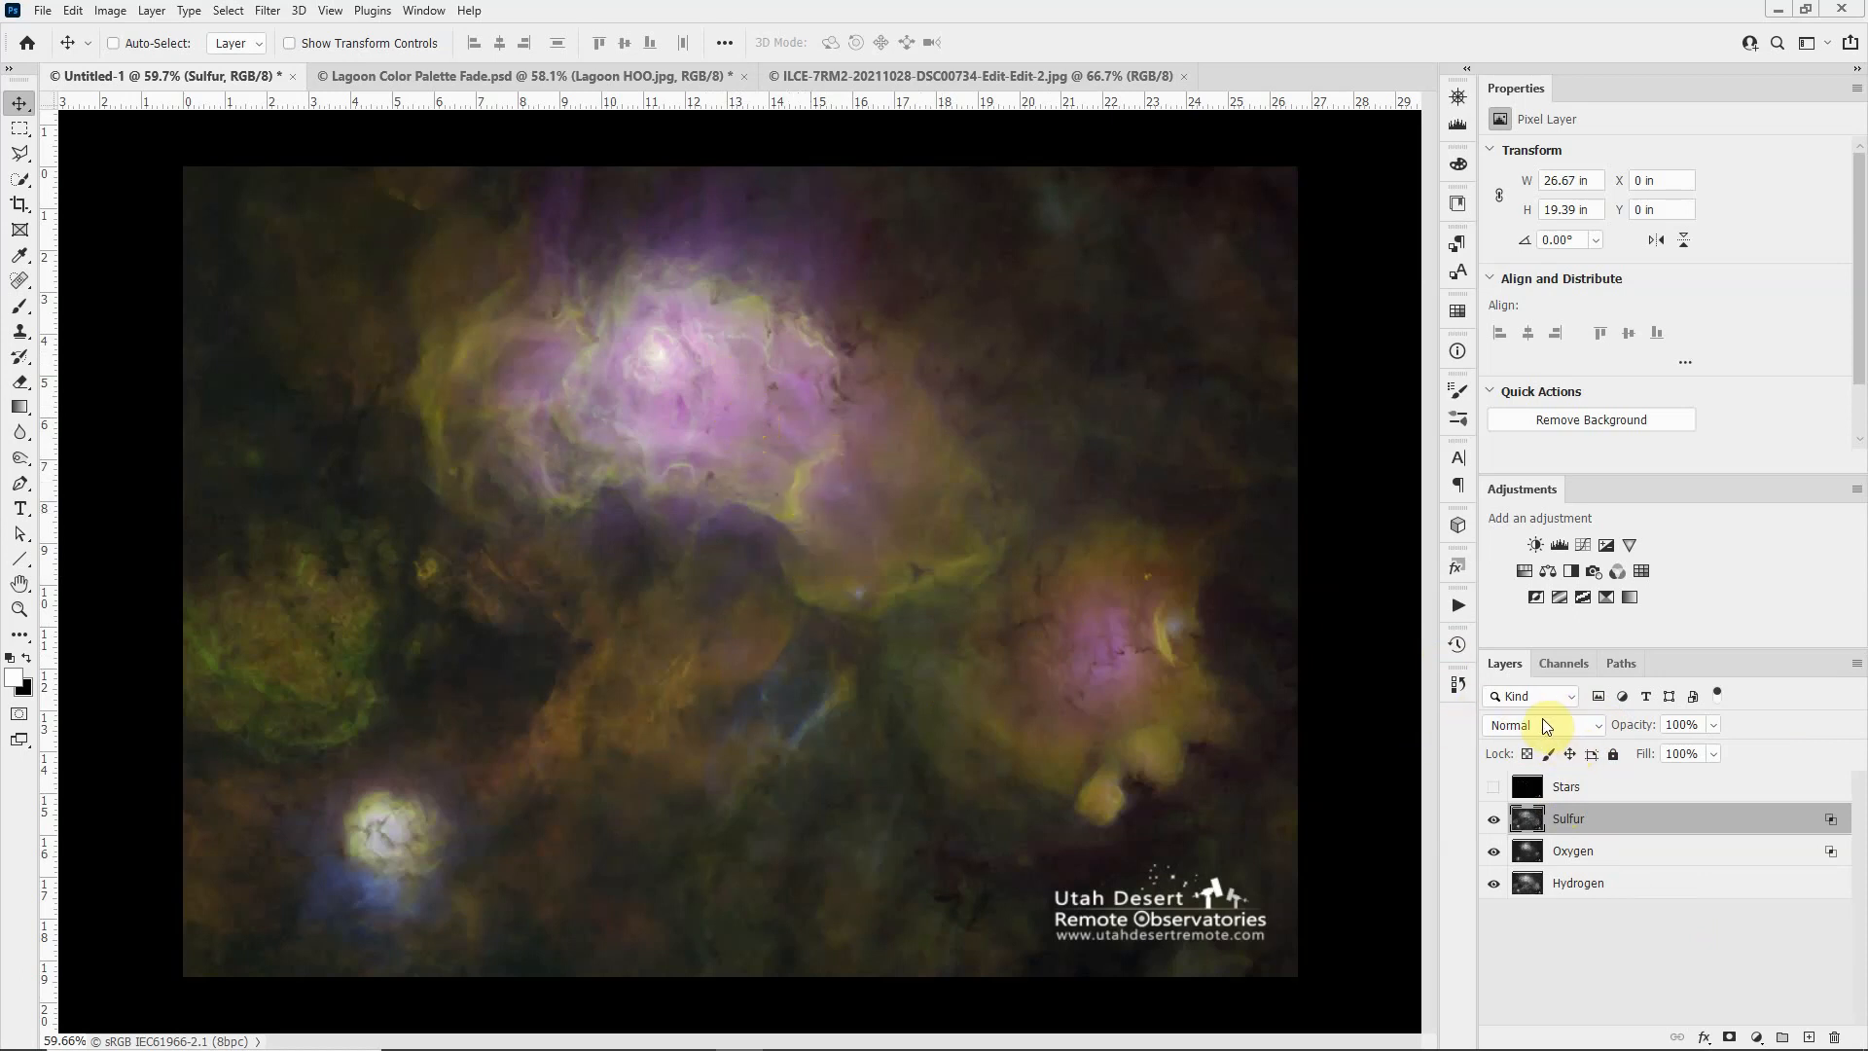
Step: Try the Lighten blend mode on the Sulfur layer and return it to Normal
{"action": "left_click", "coordinate": [1580, 725]}
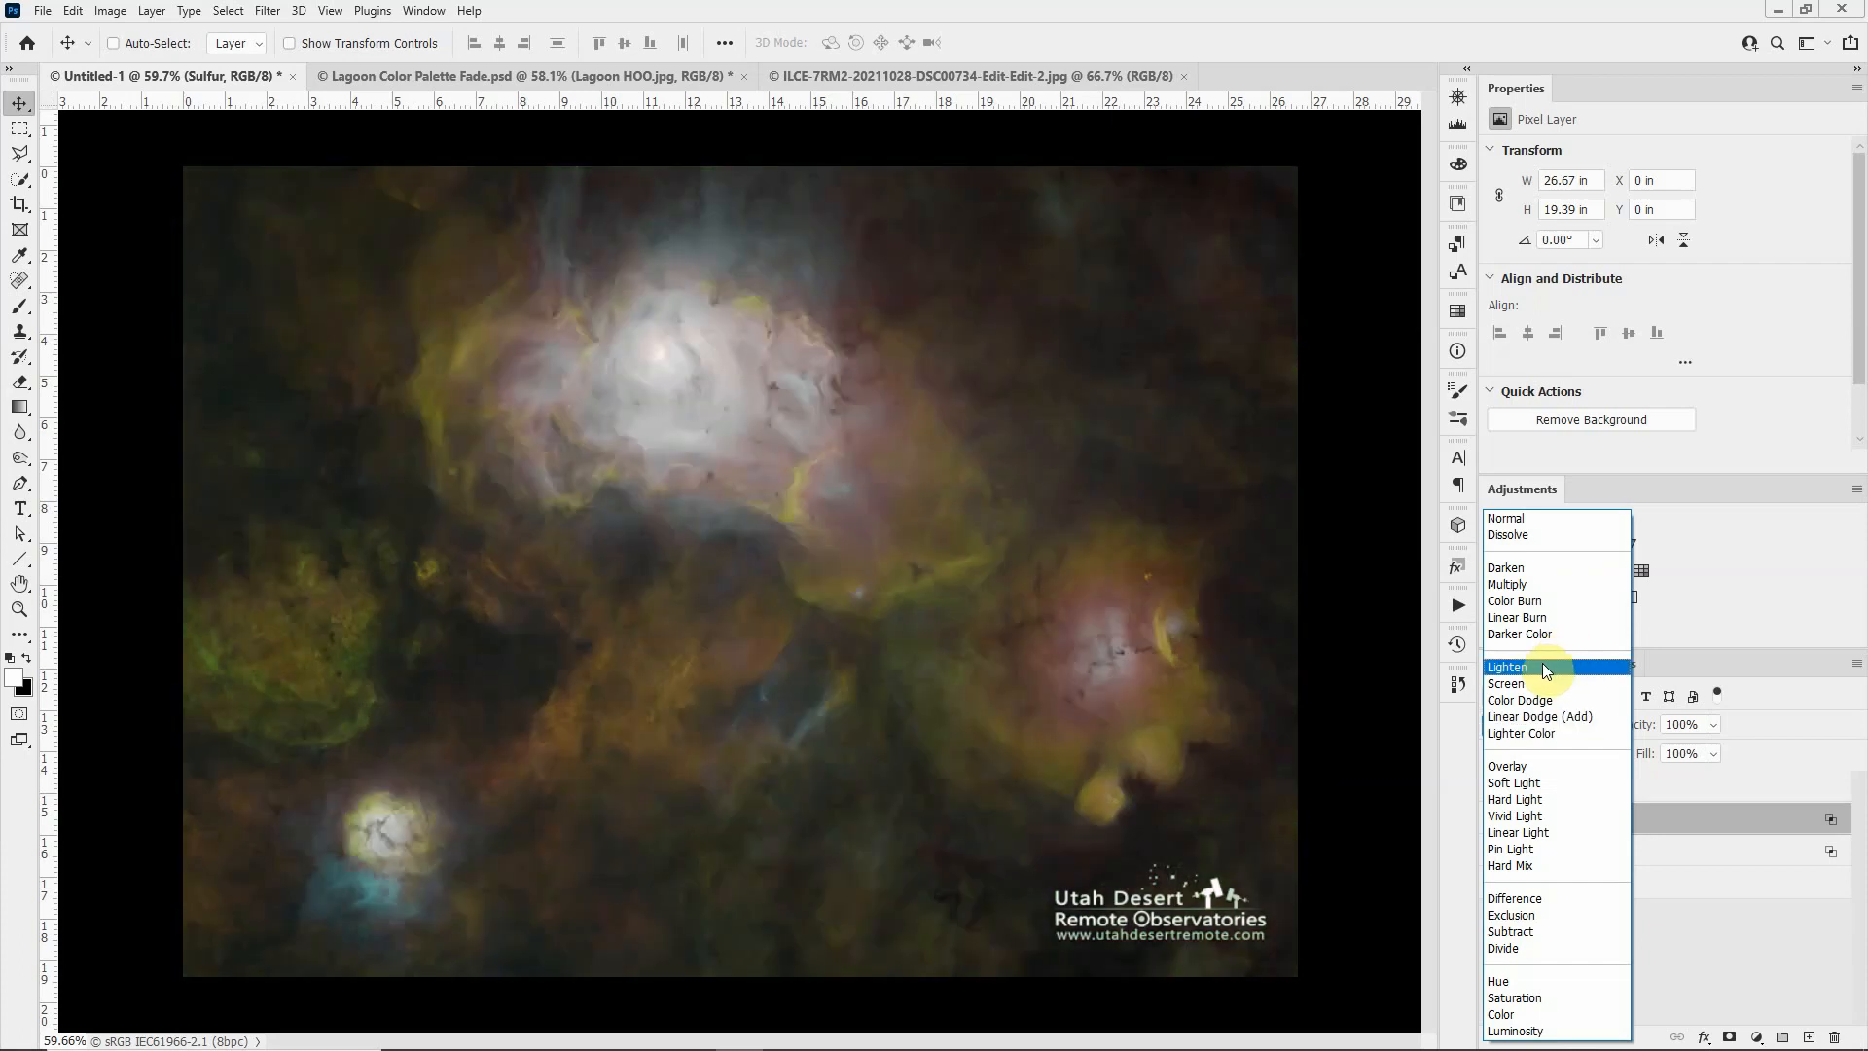
{"action": "left_click", "coordinate": [1546, 669]}
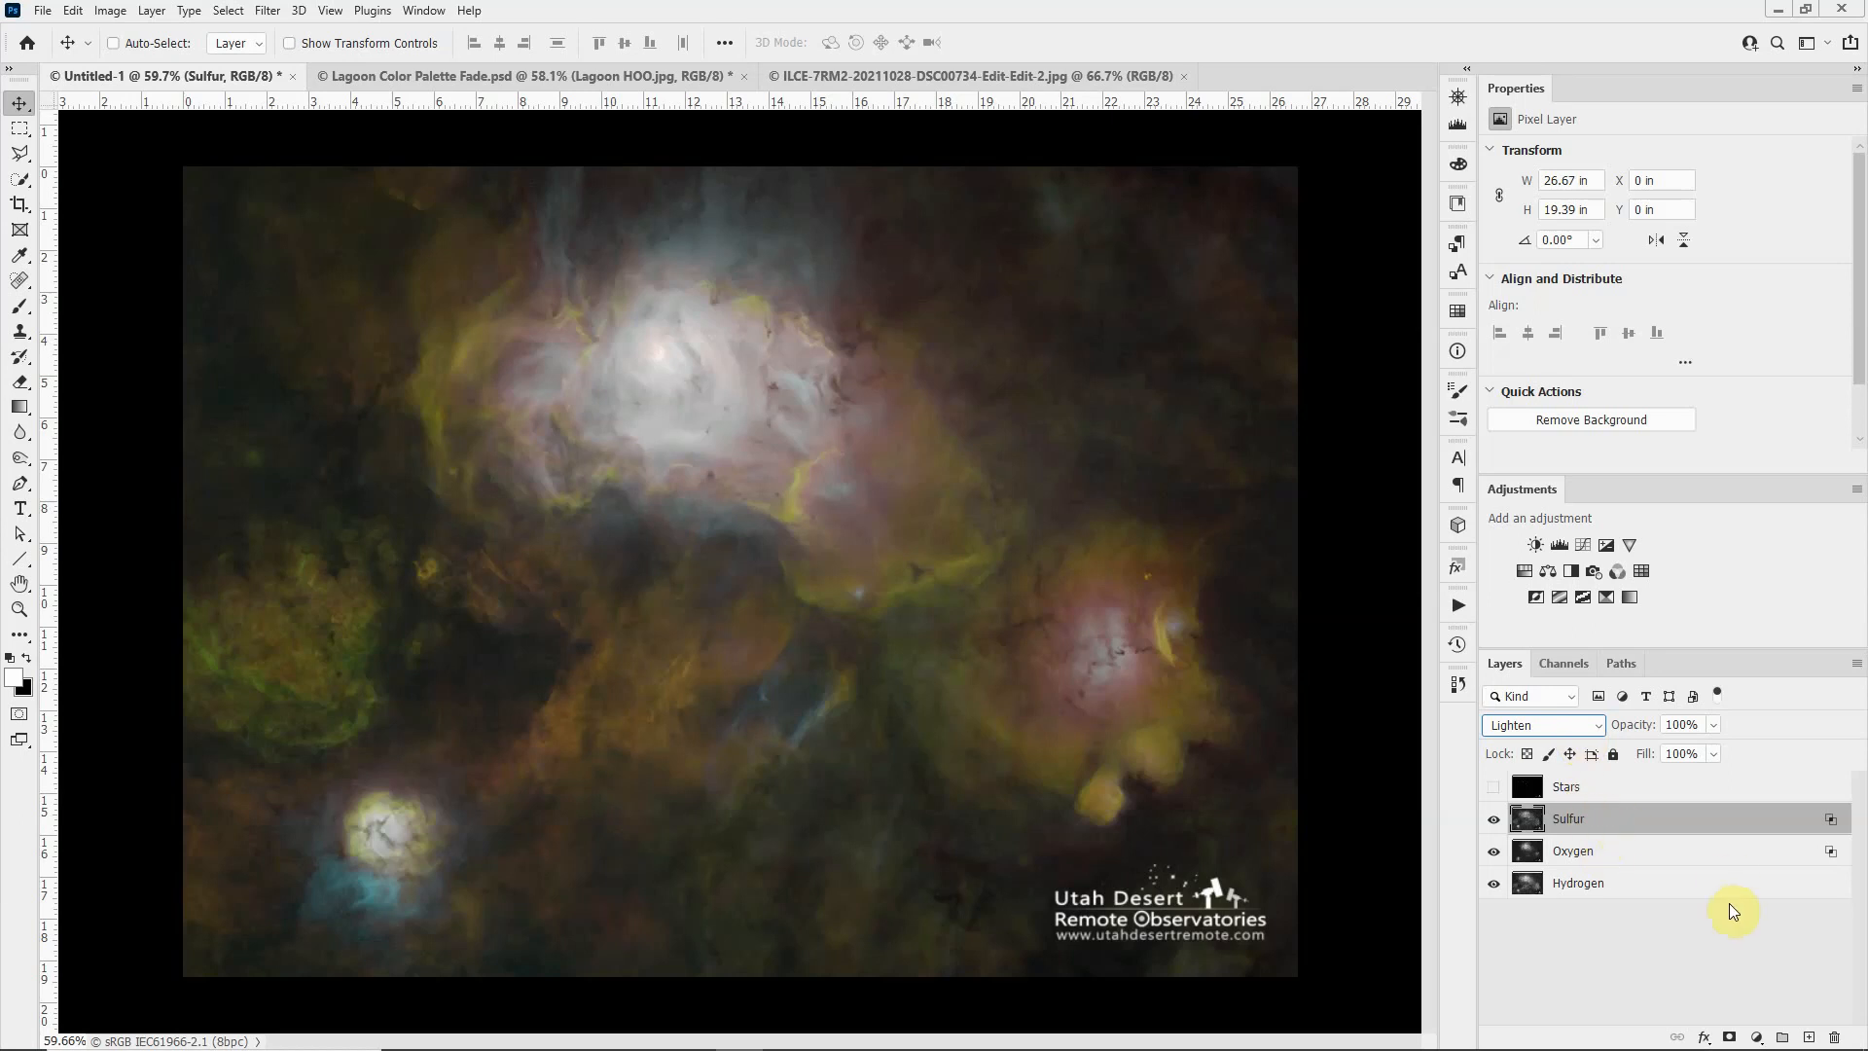
{"action": "left_click", "coordinate": [1592, 726]}
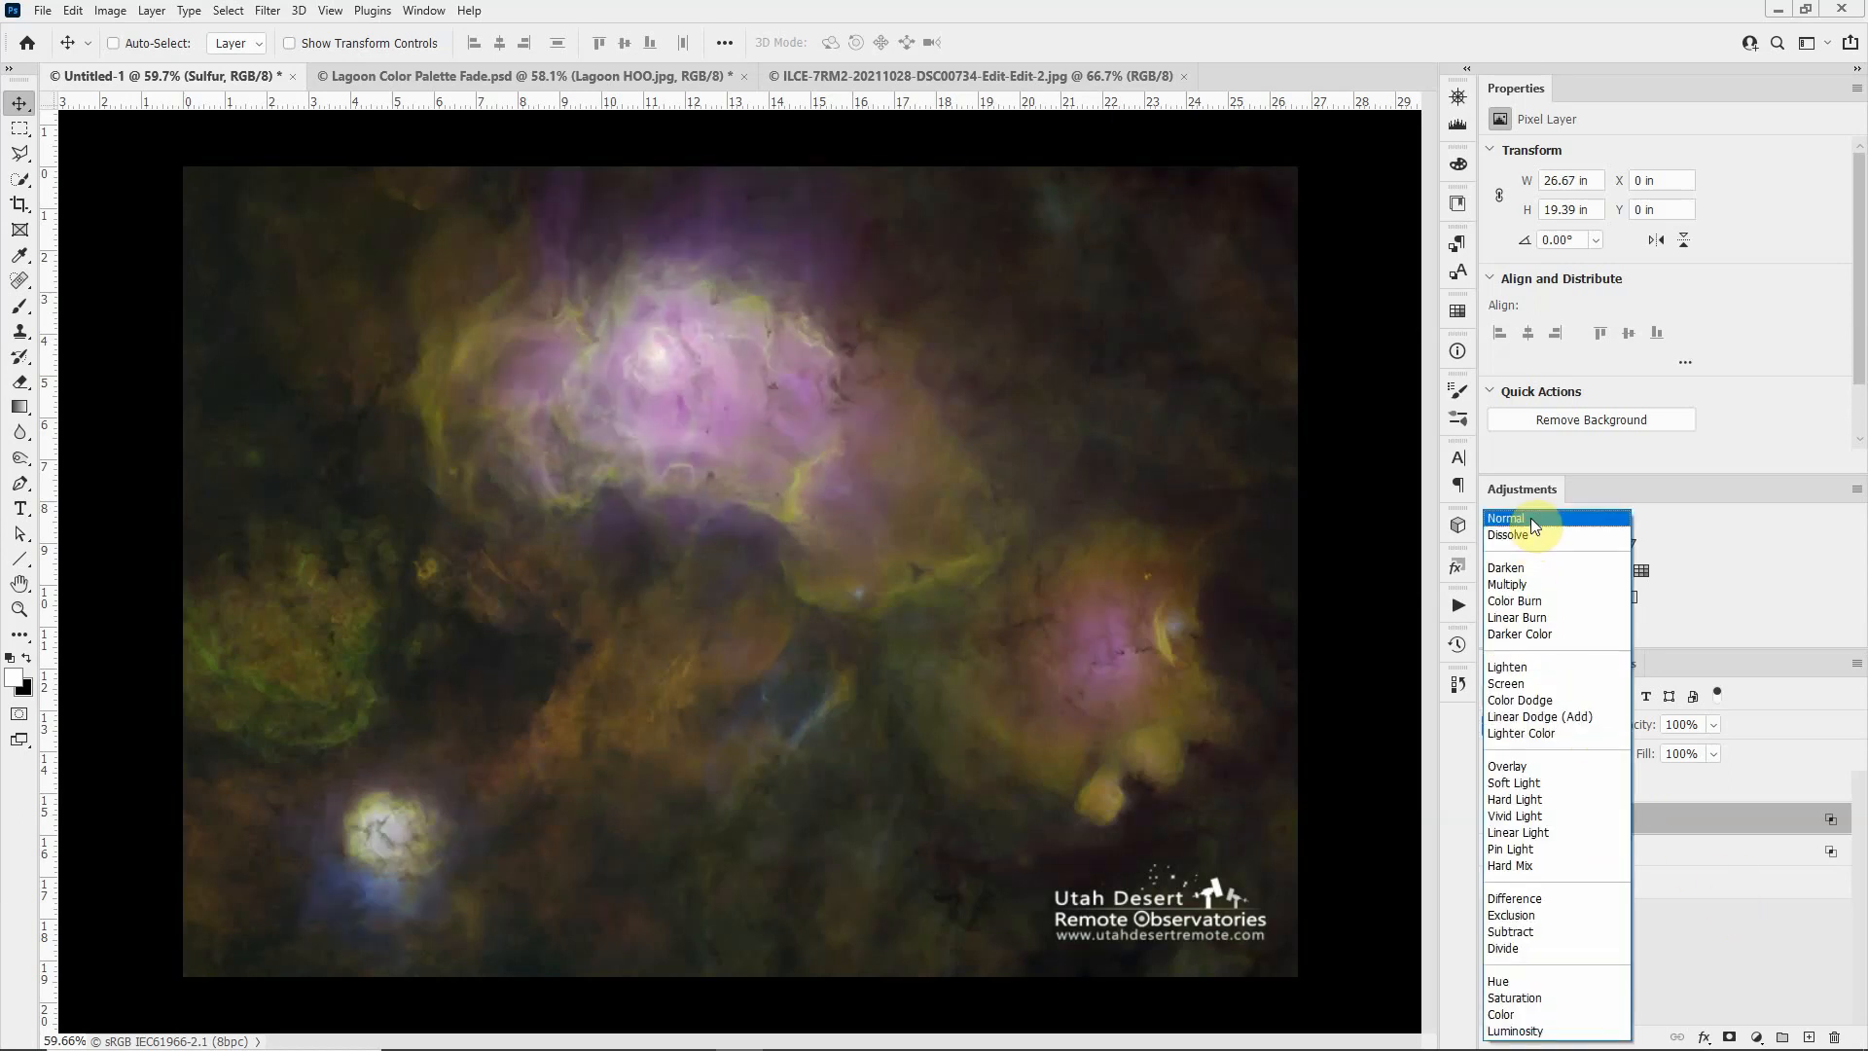
{"action": "left_click", "coordinate": [1532, 518]}
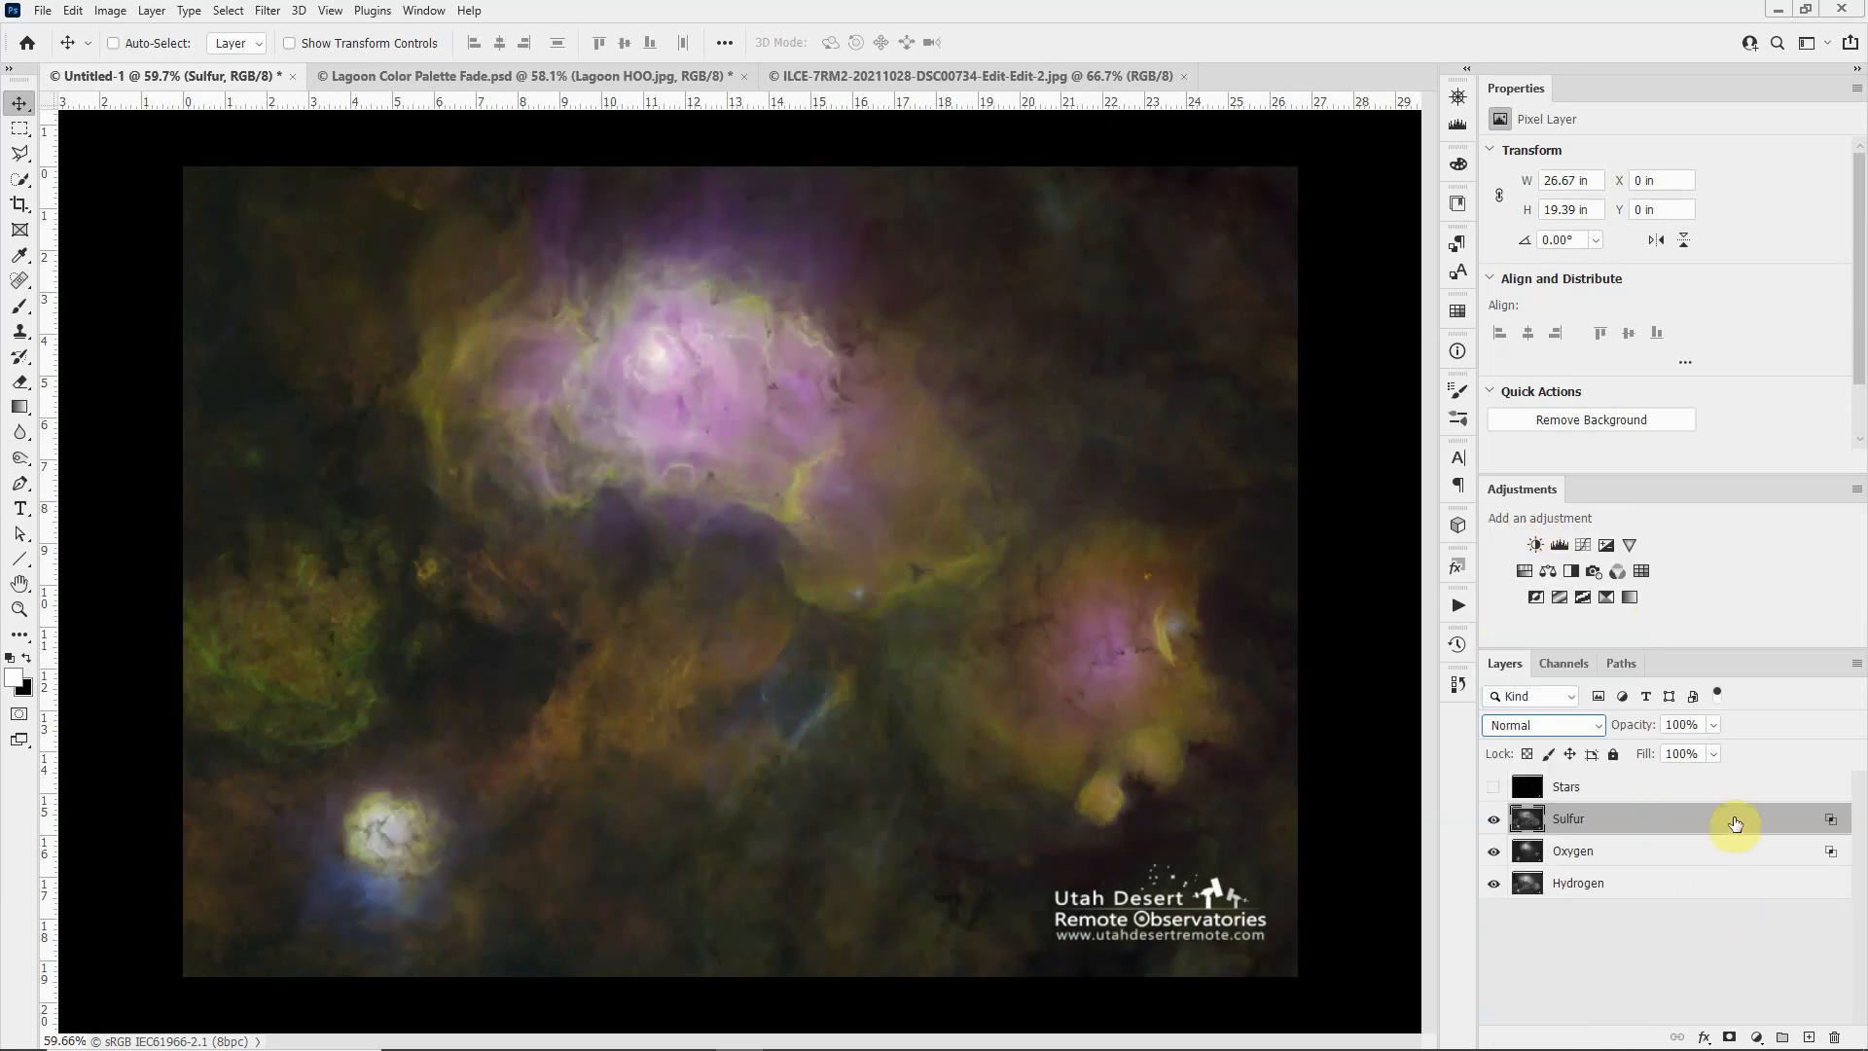
Step: Reassign the Sulfur layer to the red channel by enabling R and disabling G in its blending options
{"action": "double_click", "coordinate": [1734, 824]}
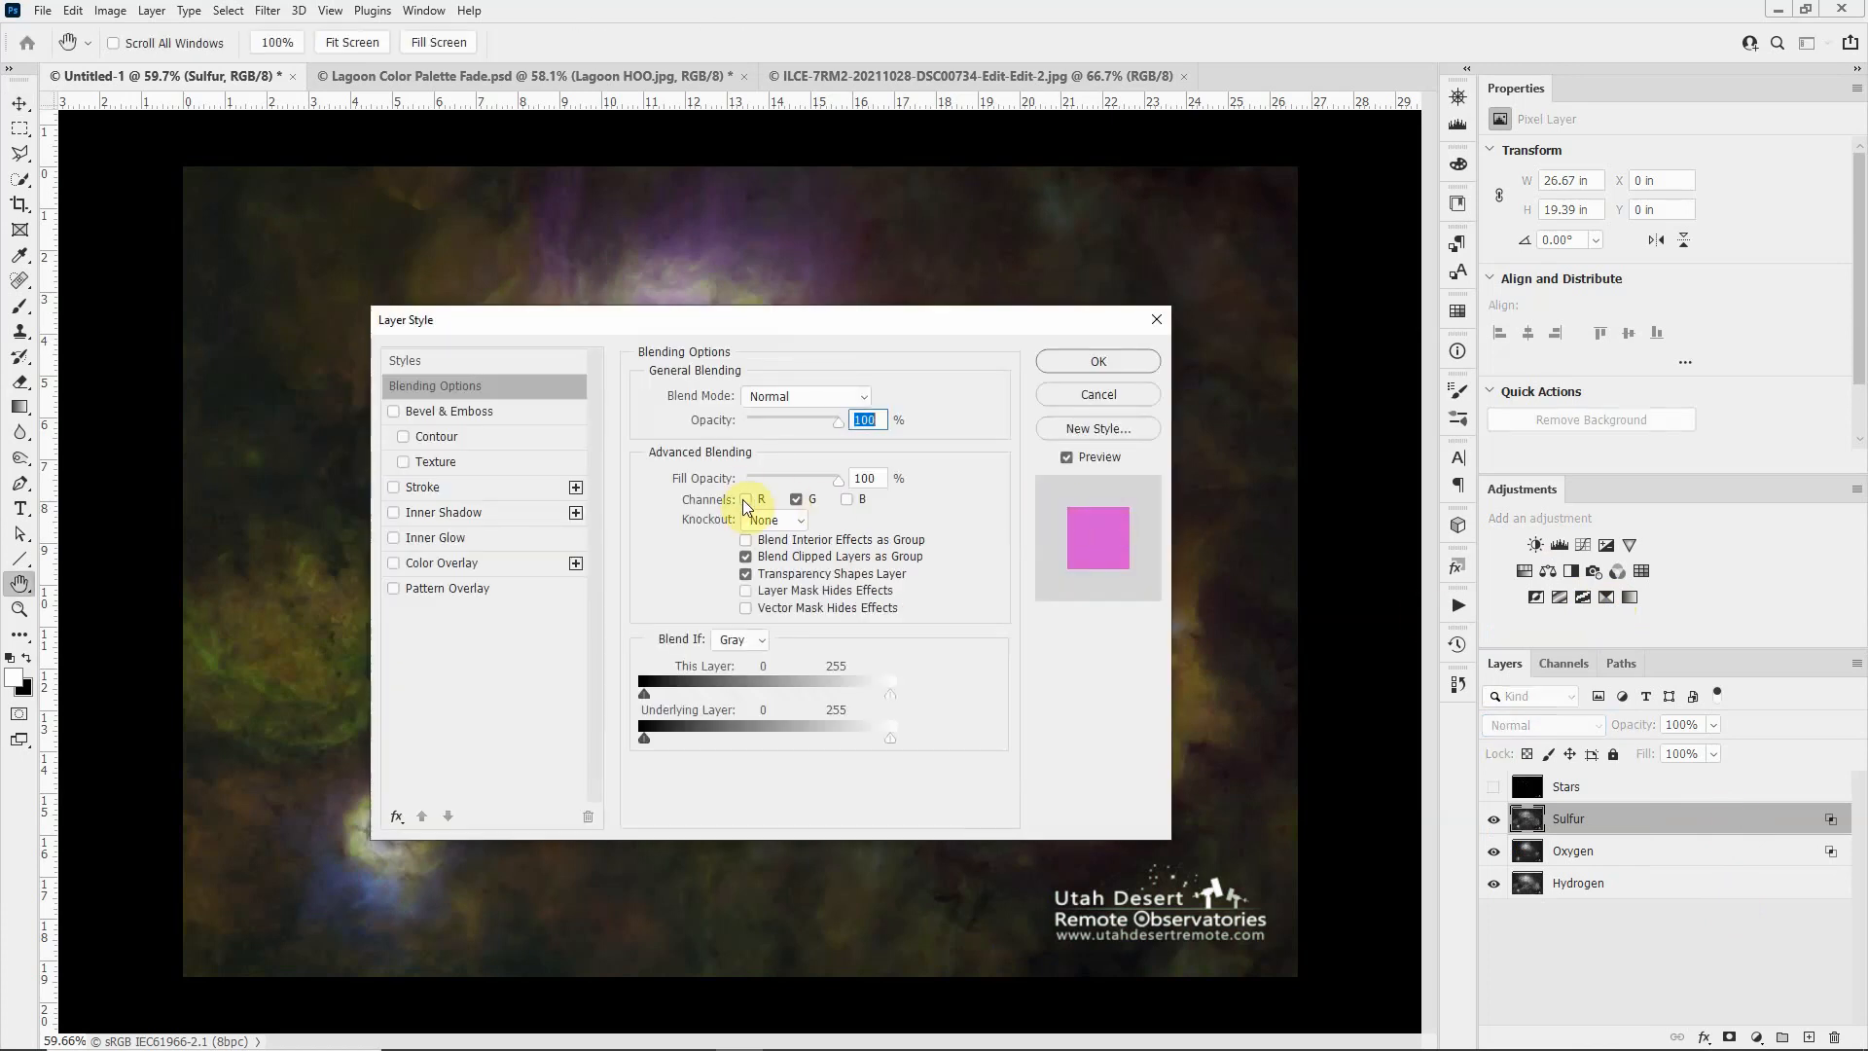
{"action": "left_click", "coordinate": [751, 502]}
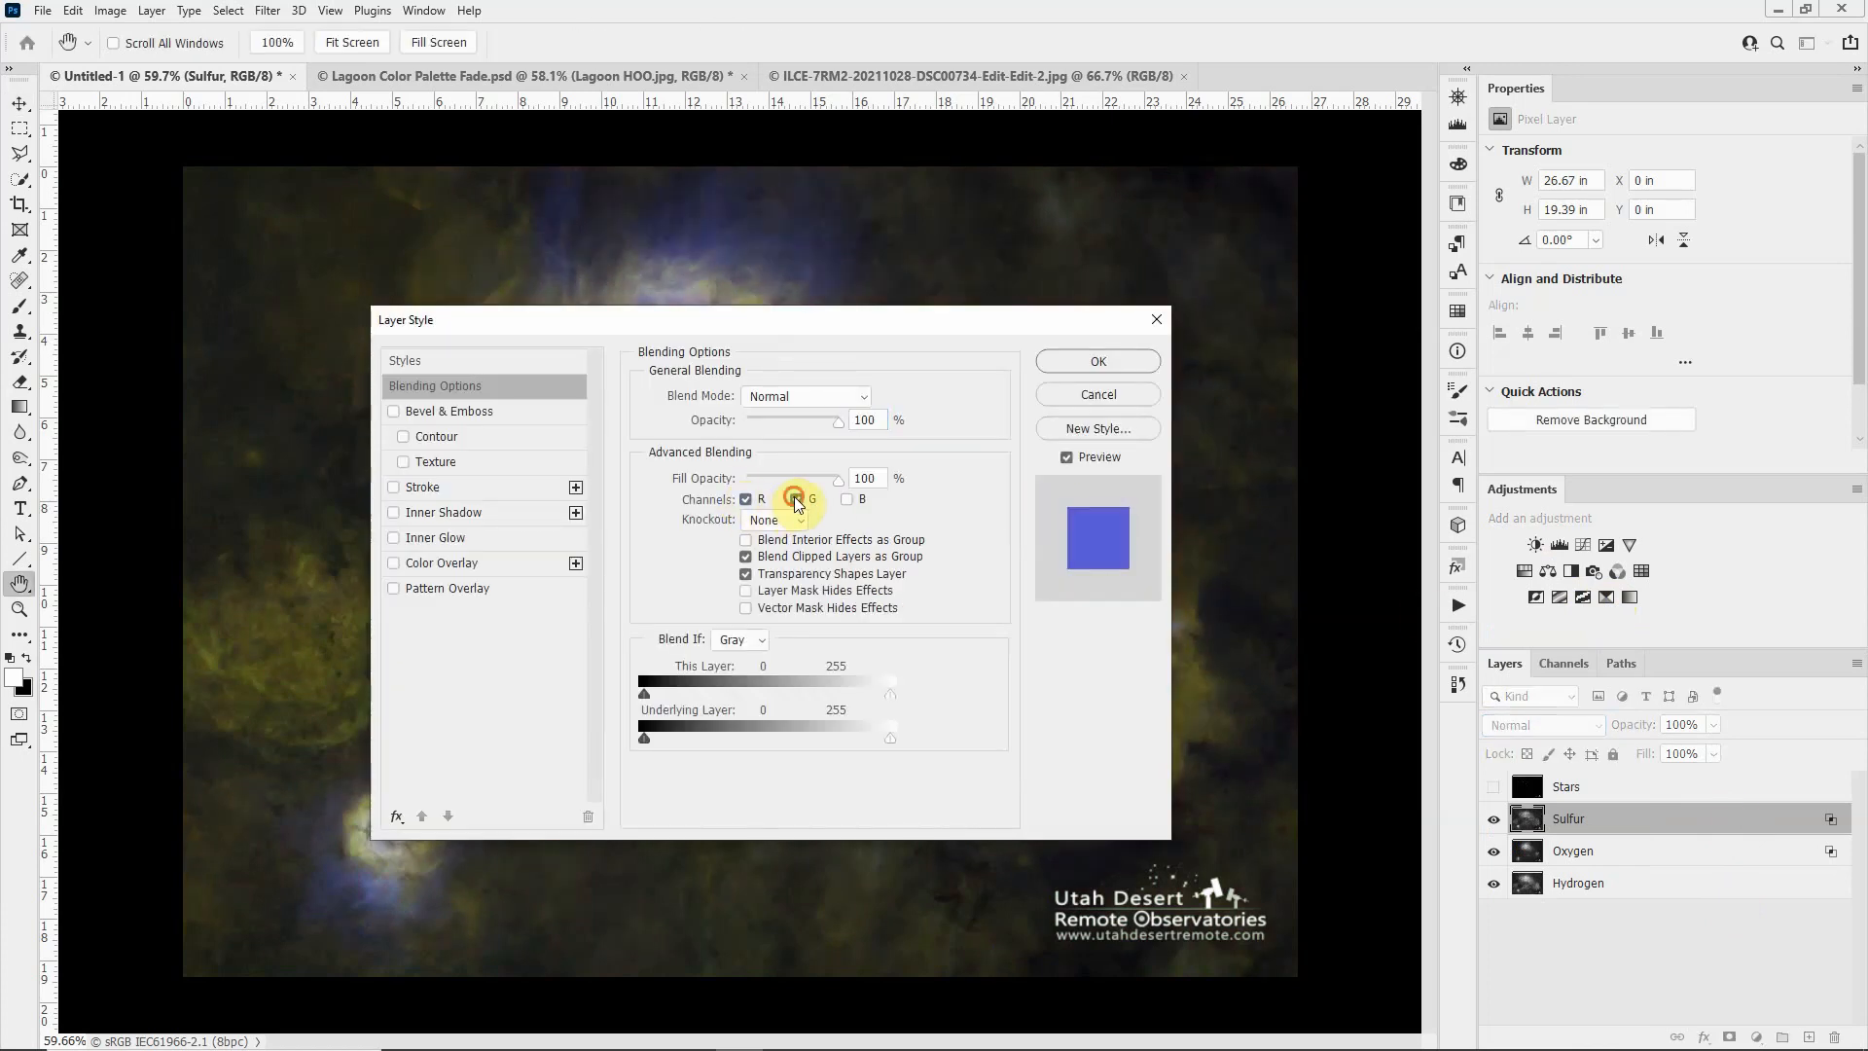
{"action": "left_click", "coordinate": [796, 499]}
{"action": "left_click", "coordinate": [1080, 363]}
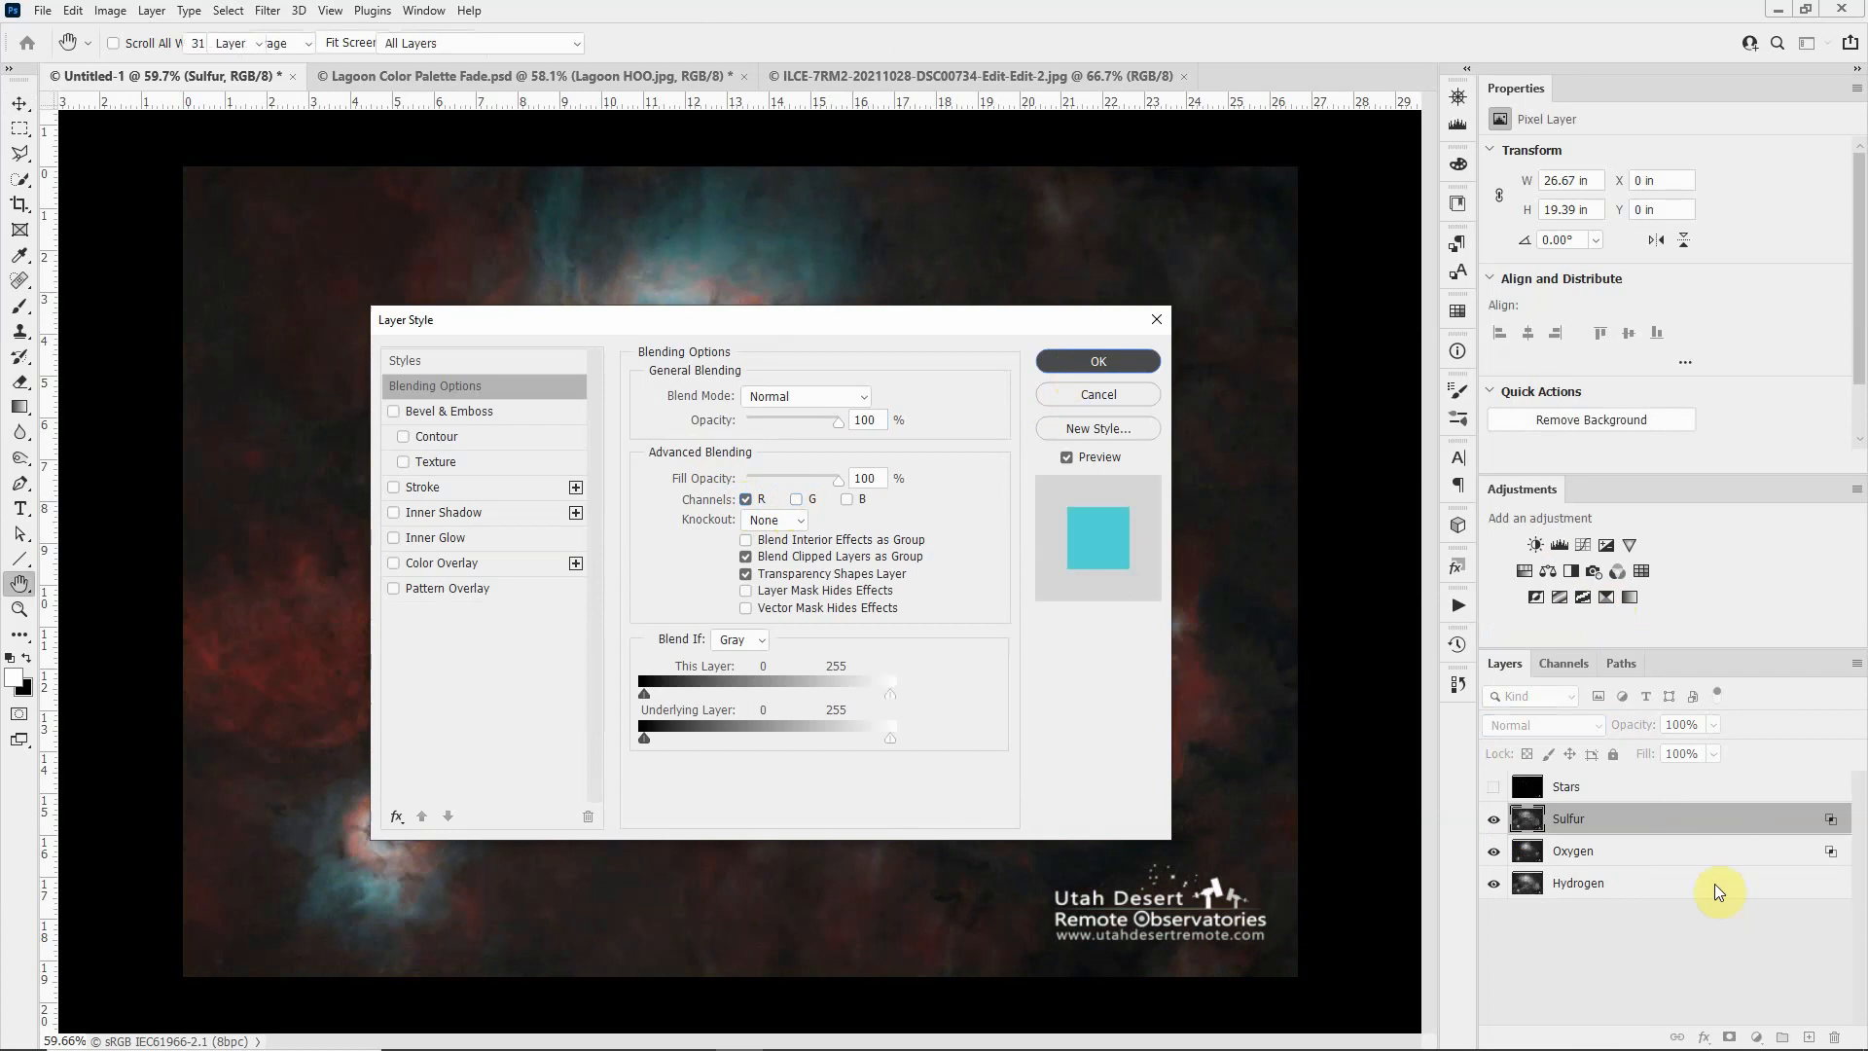
Step: Exclude the green channel from the Oxygen layer's blending so it uses only blue, and select the Sulfur layer
{"action": "left_click", "coordinate": [1684, 853]}
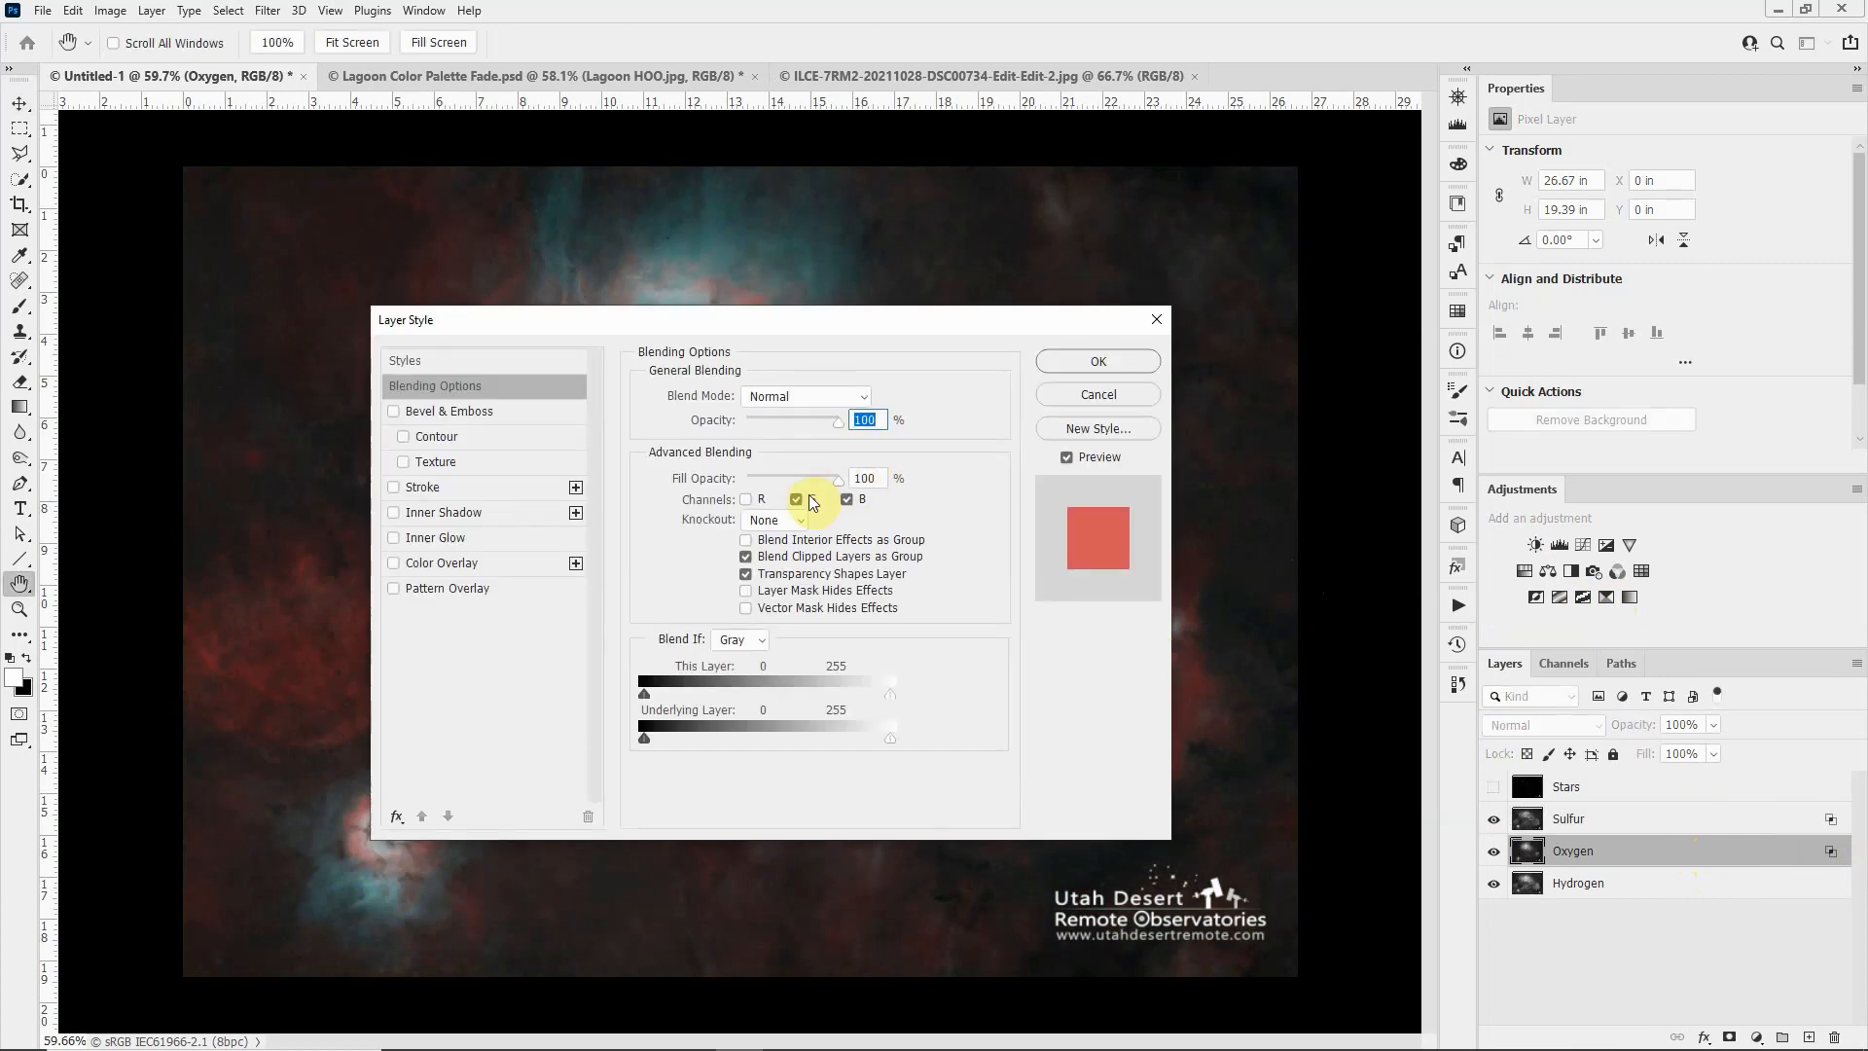
{"action": "left_click", "coordinate": [796, 501]}
{"action": "left_click", "coordinate": [1065, 368]}
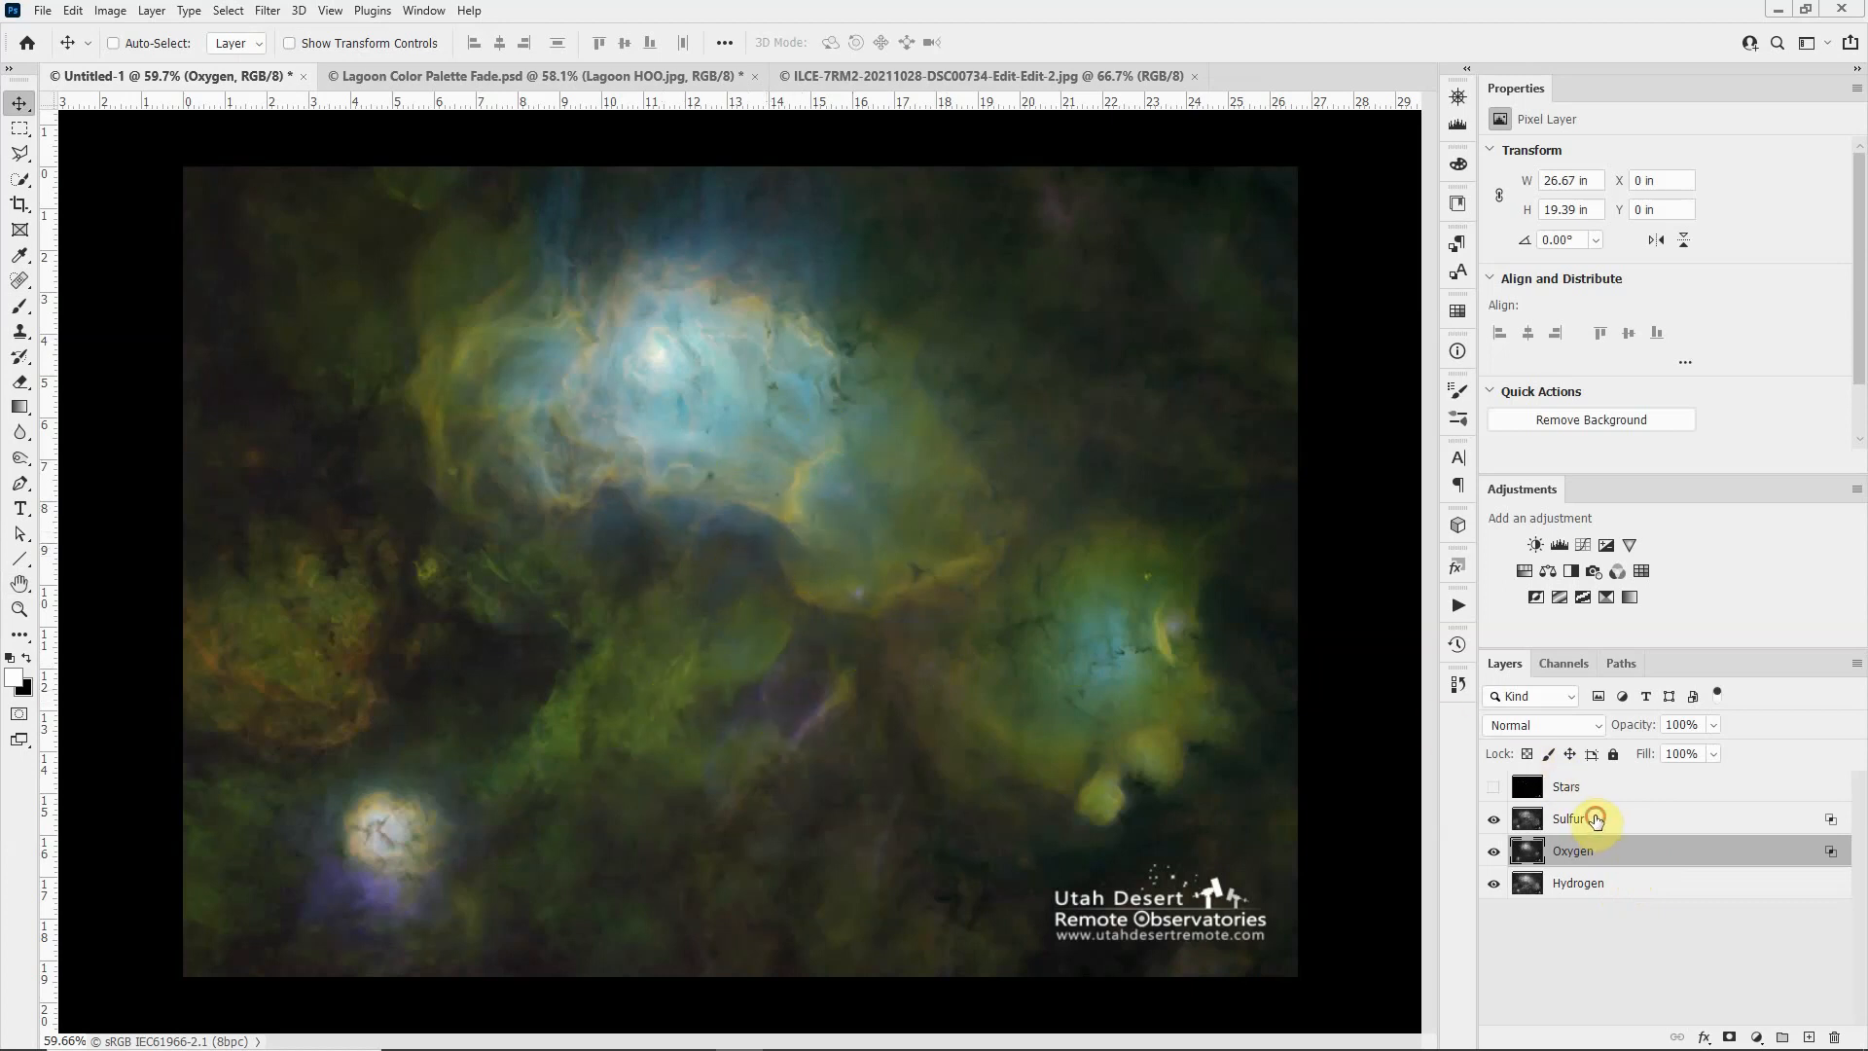
{"action": "left_click", "coordinate": [1586, 823]}
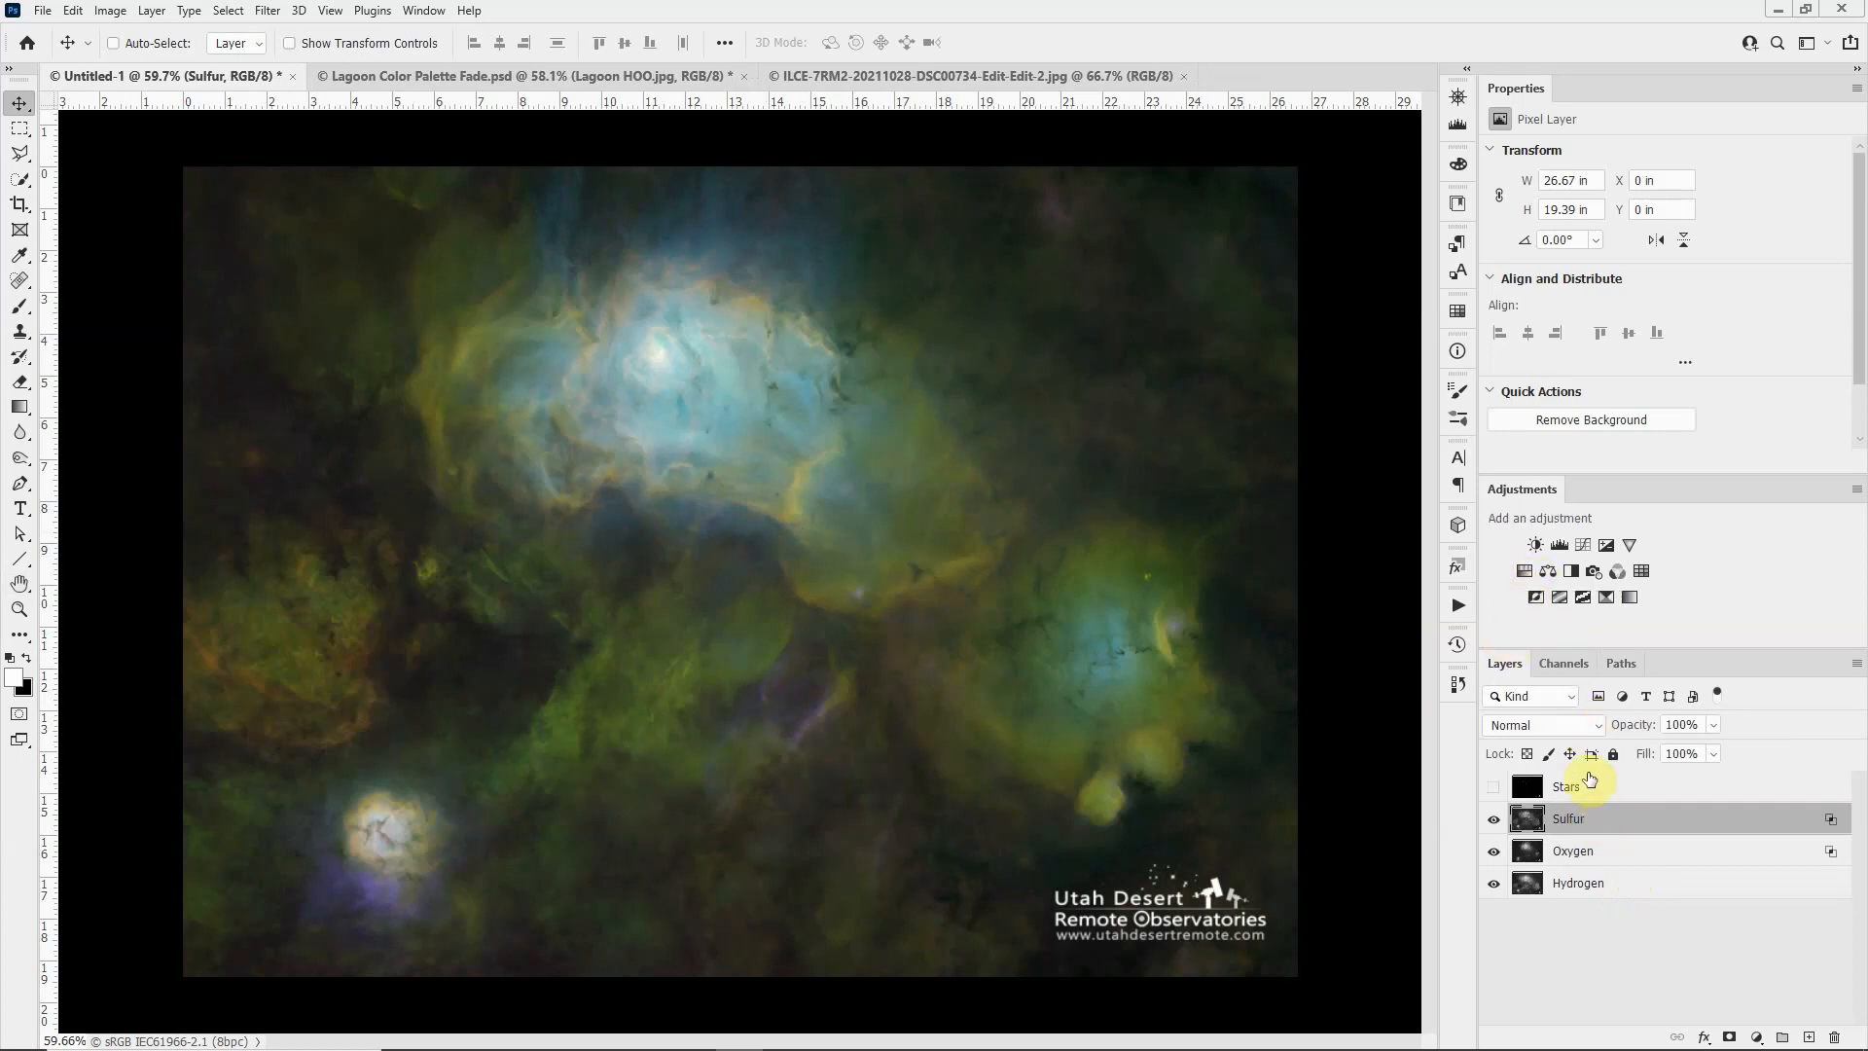
Step: Try a Hue/Saturation adjustment layer above the Sulfur layer with hue -25 and saturation +10, and delete it
{"action": "left_click", "coordinate": [1526, 570]}
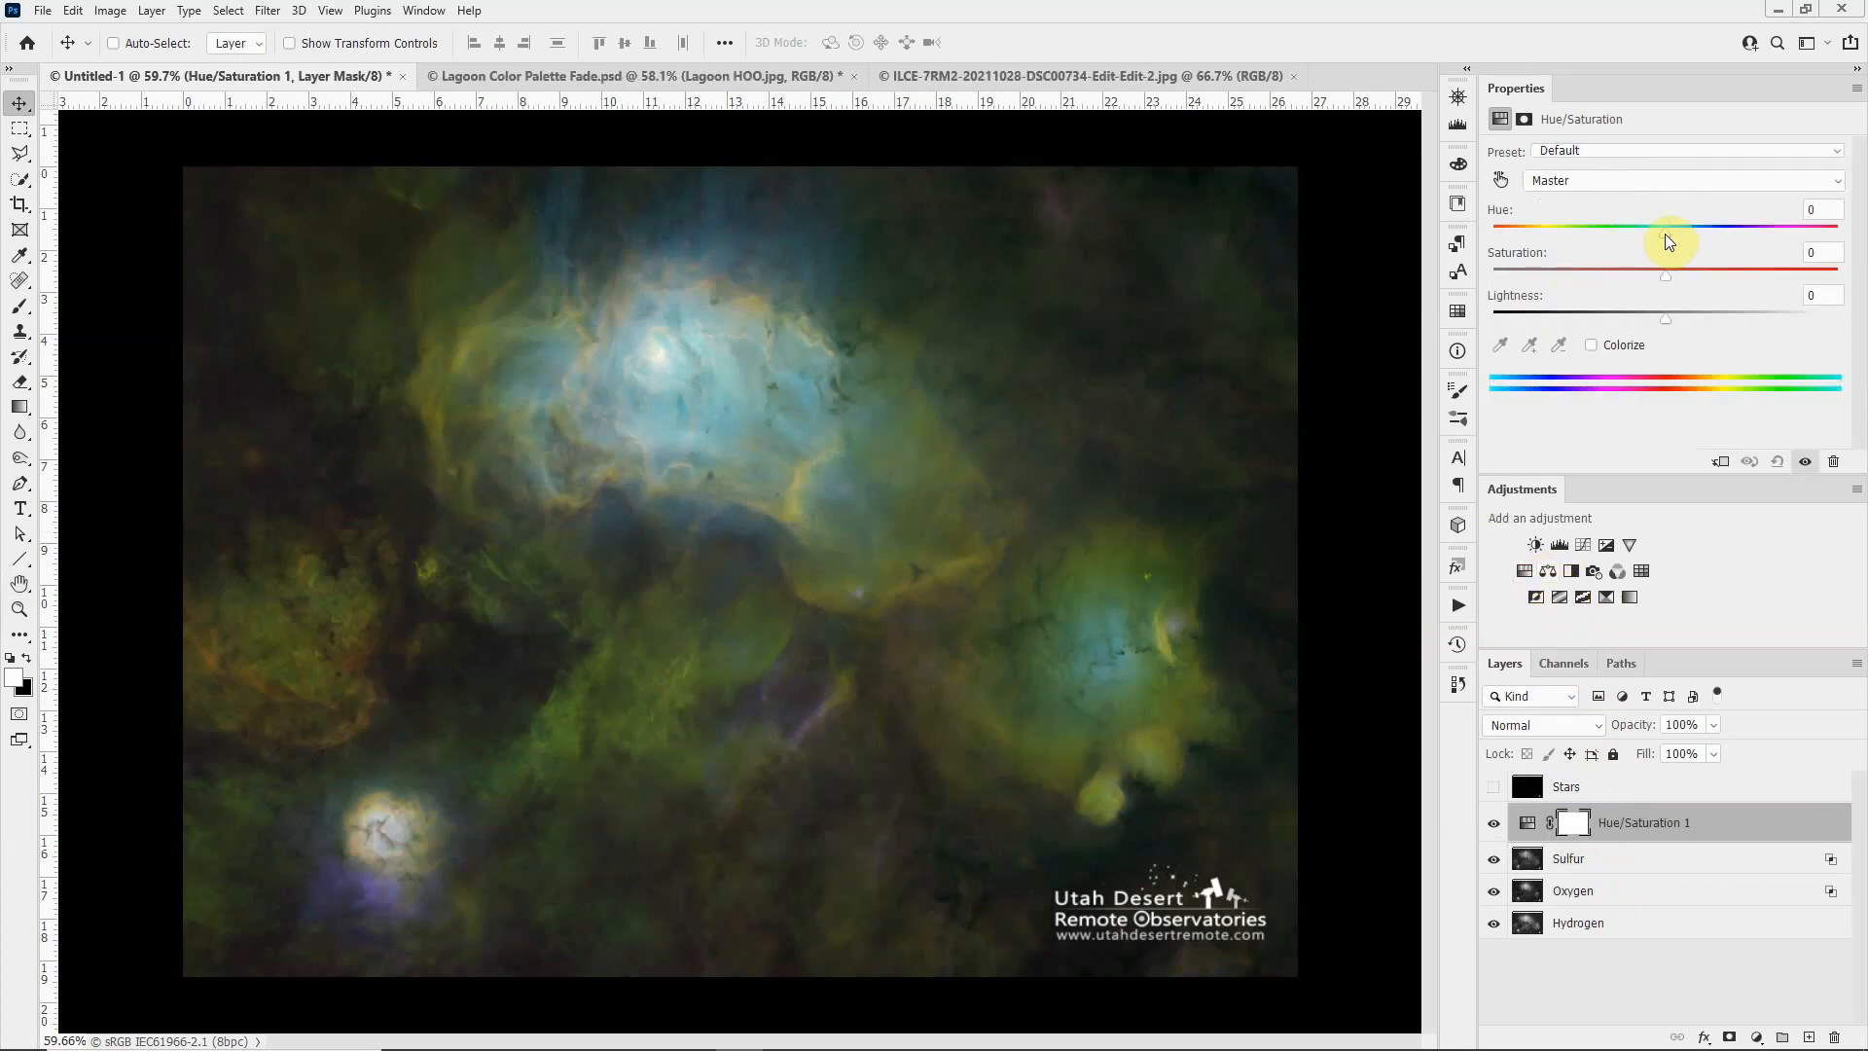
{"action": "left_click_drag", "start_coordinate": [1666, 234], "coordinate": [1621, 226]}
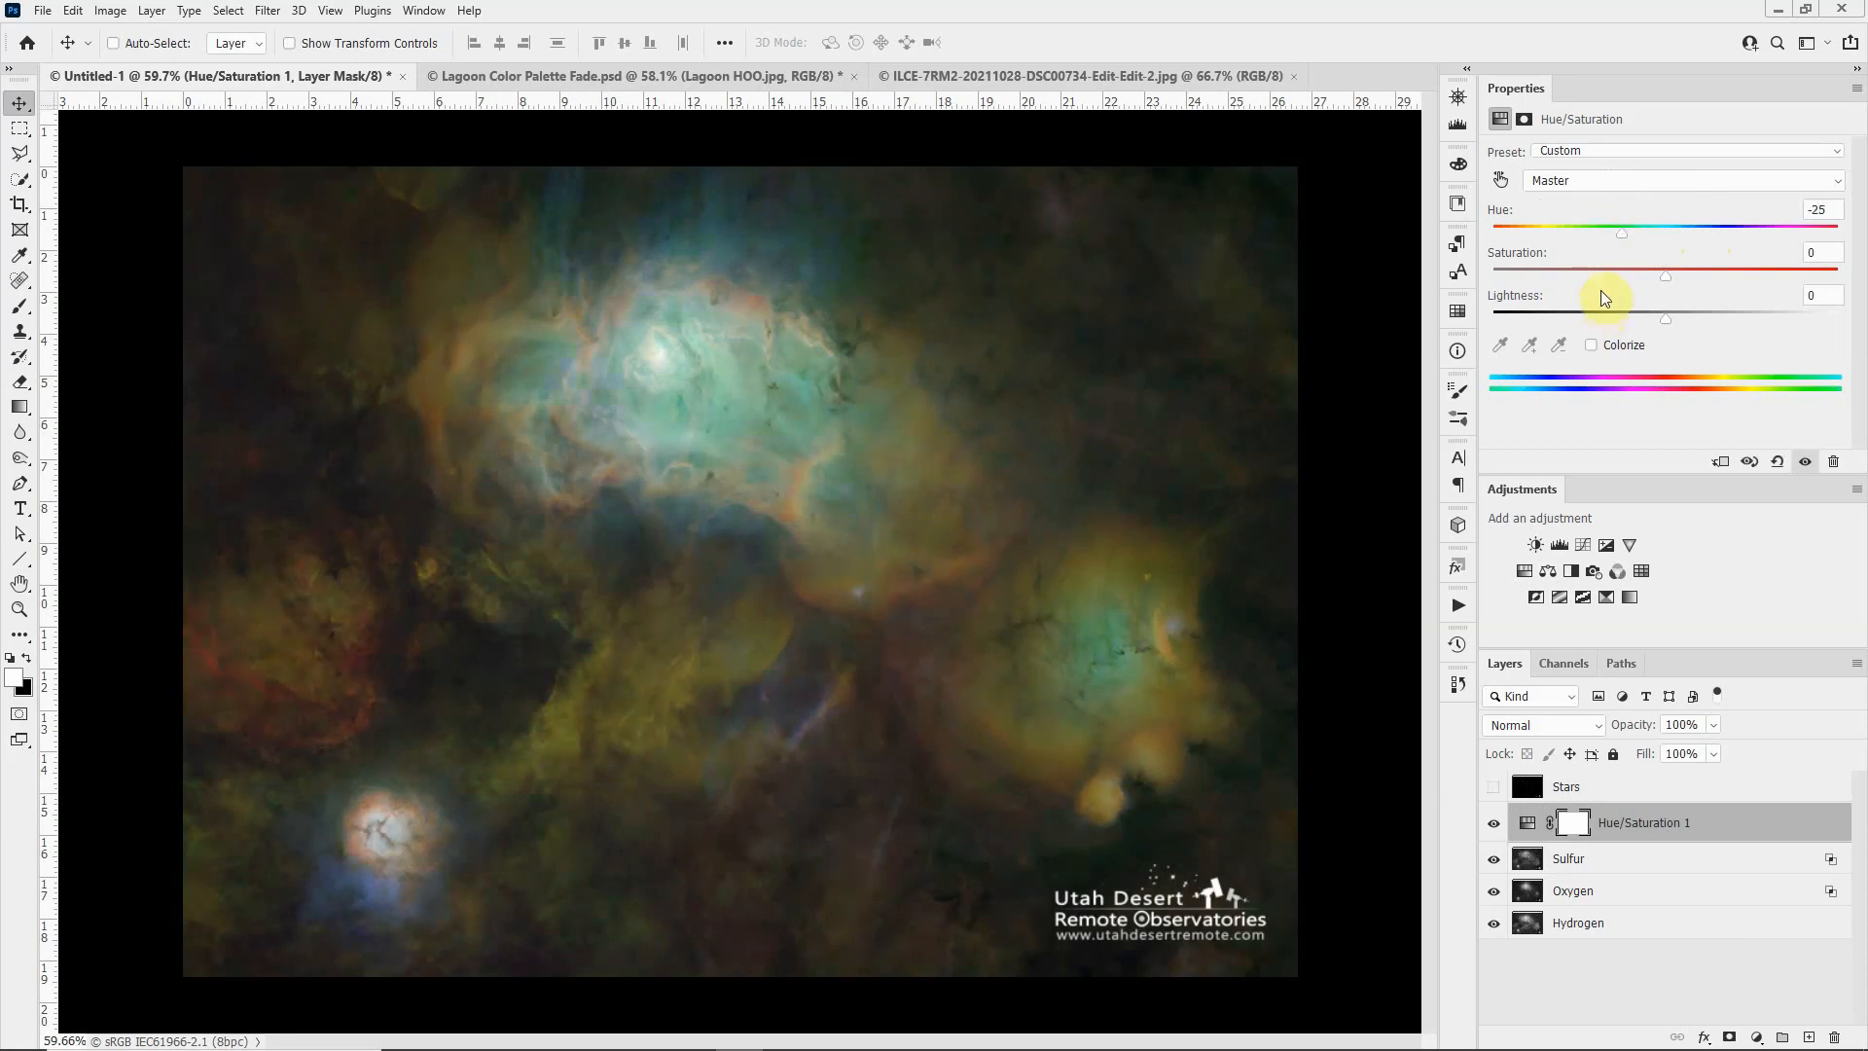
{"action": "left_click_drag", "start_coordinate": [1661, 276], "coordinate": [1684, 279]}
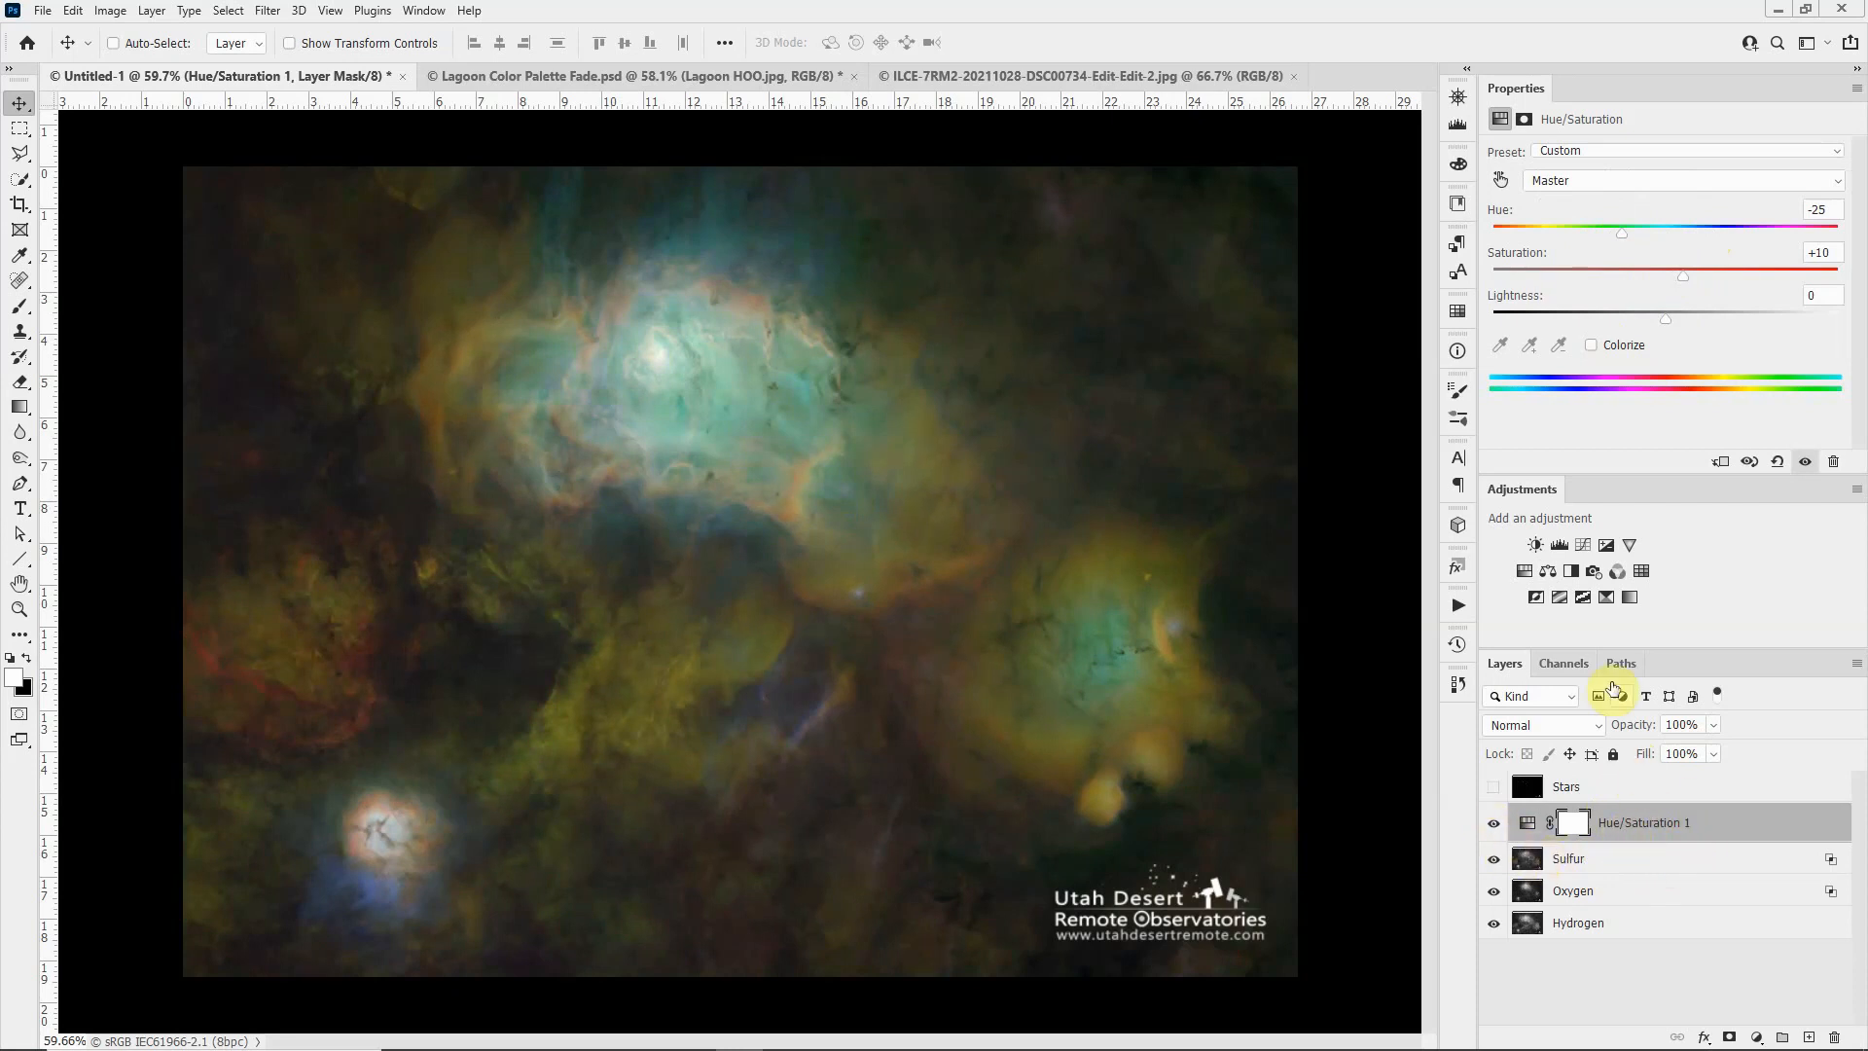
{"action": "left_click", "coordinate": [1834, 461]}
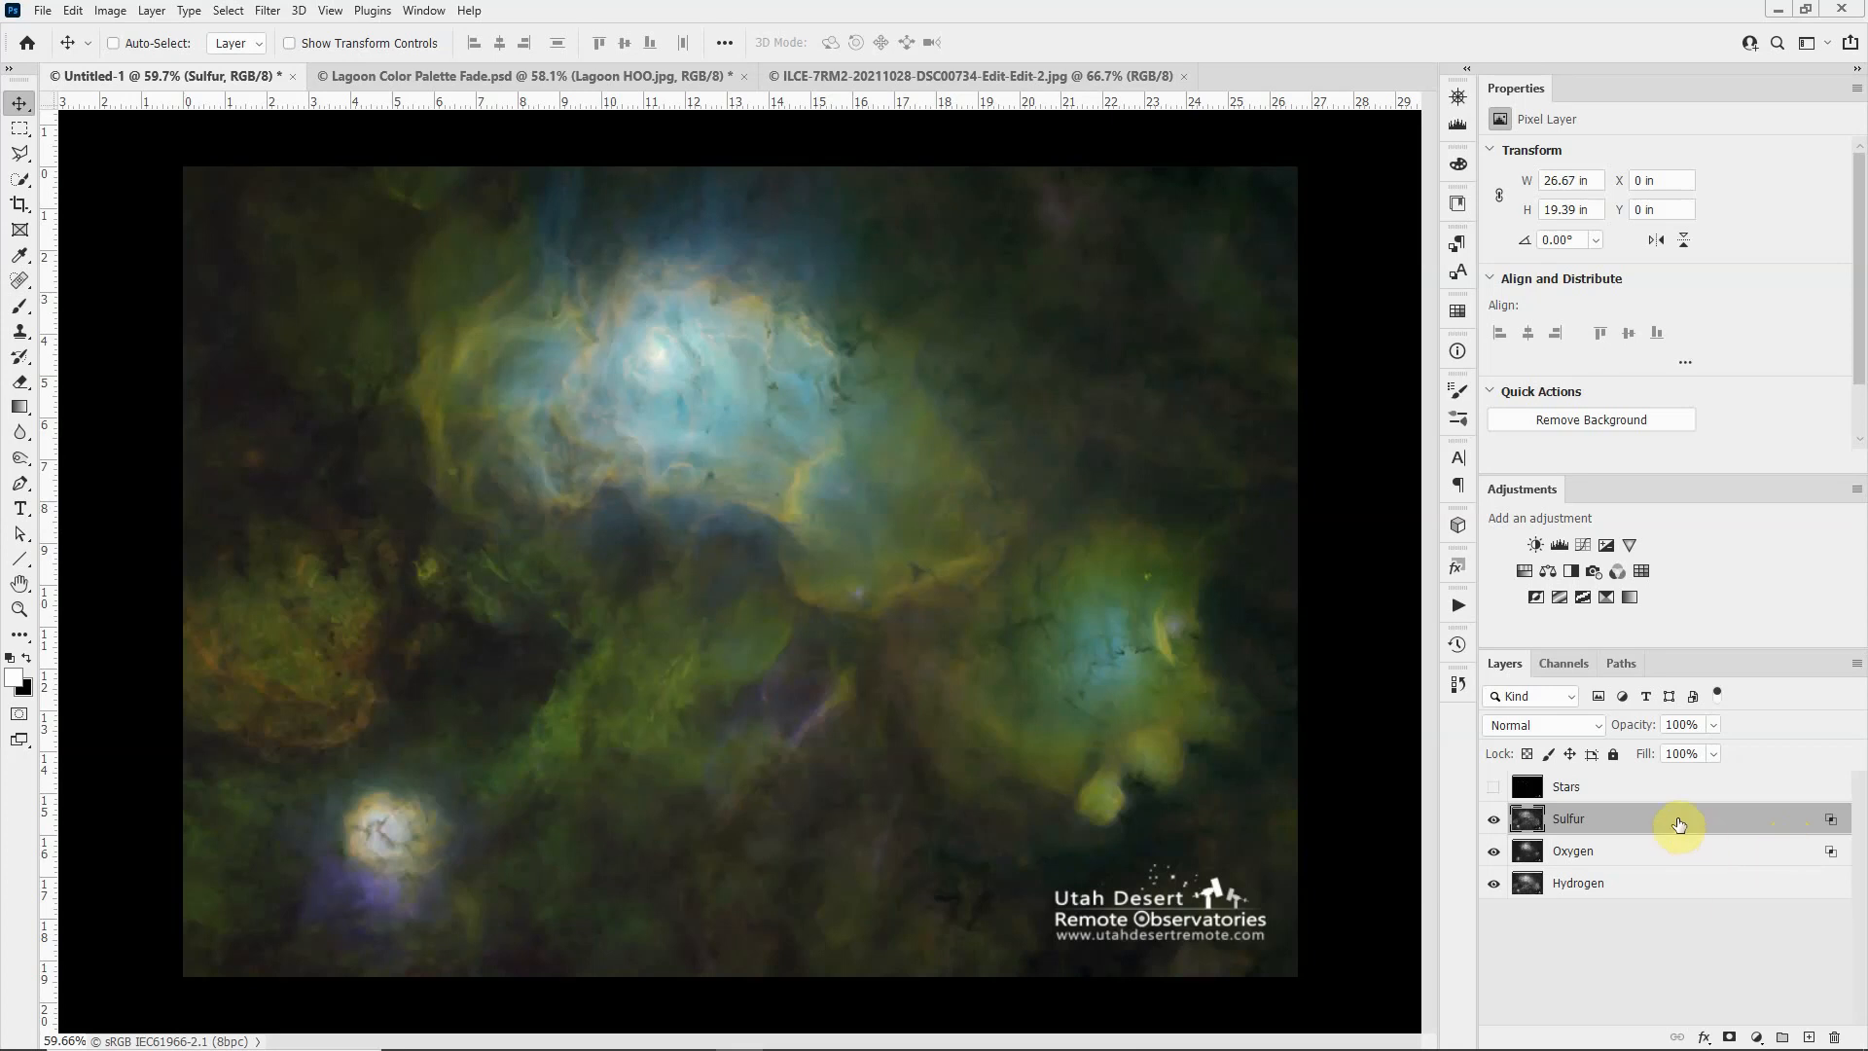
Step: Show the Stars layer and set its blend mode to Linear Dodge (Add)
{"action": "left_click", "coordinate": [1643, 794]}
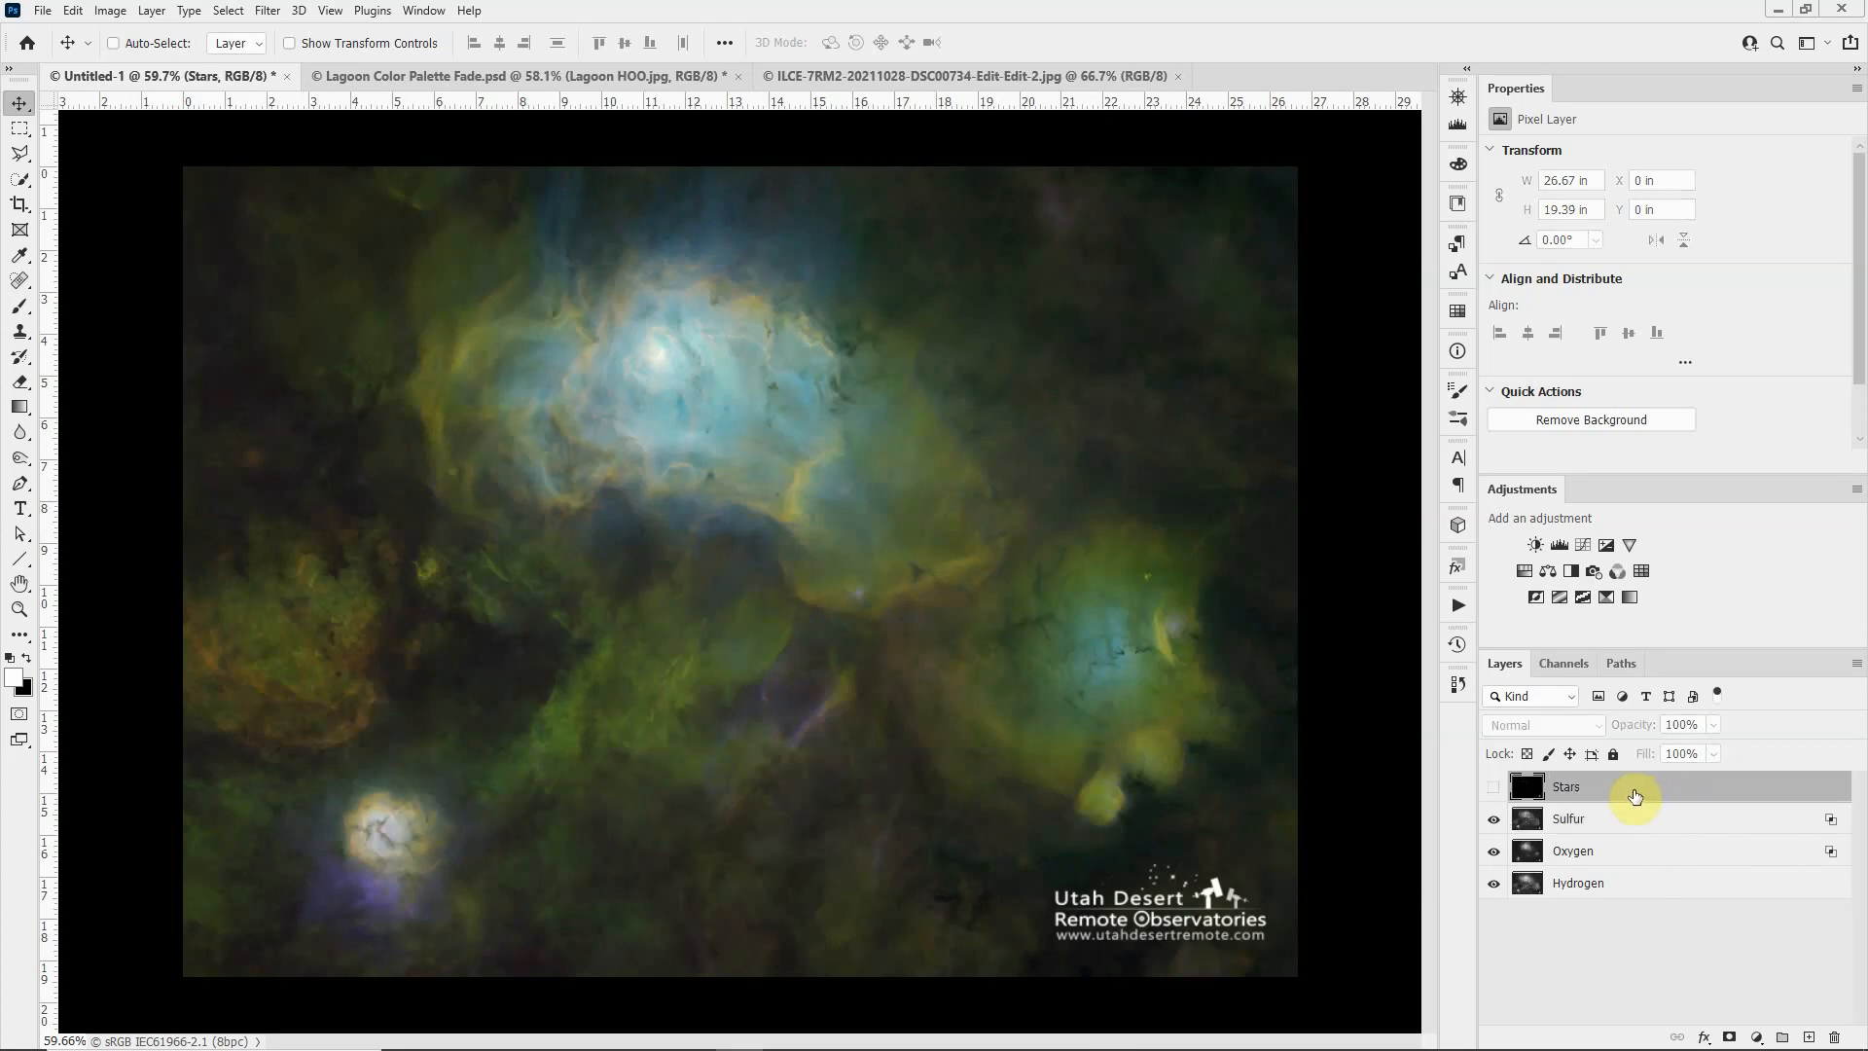
{"action": "left_click", "coordinate": [1493, 787]}
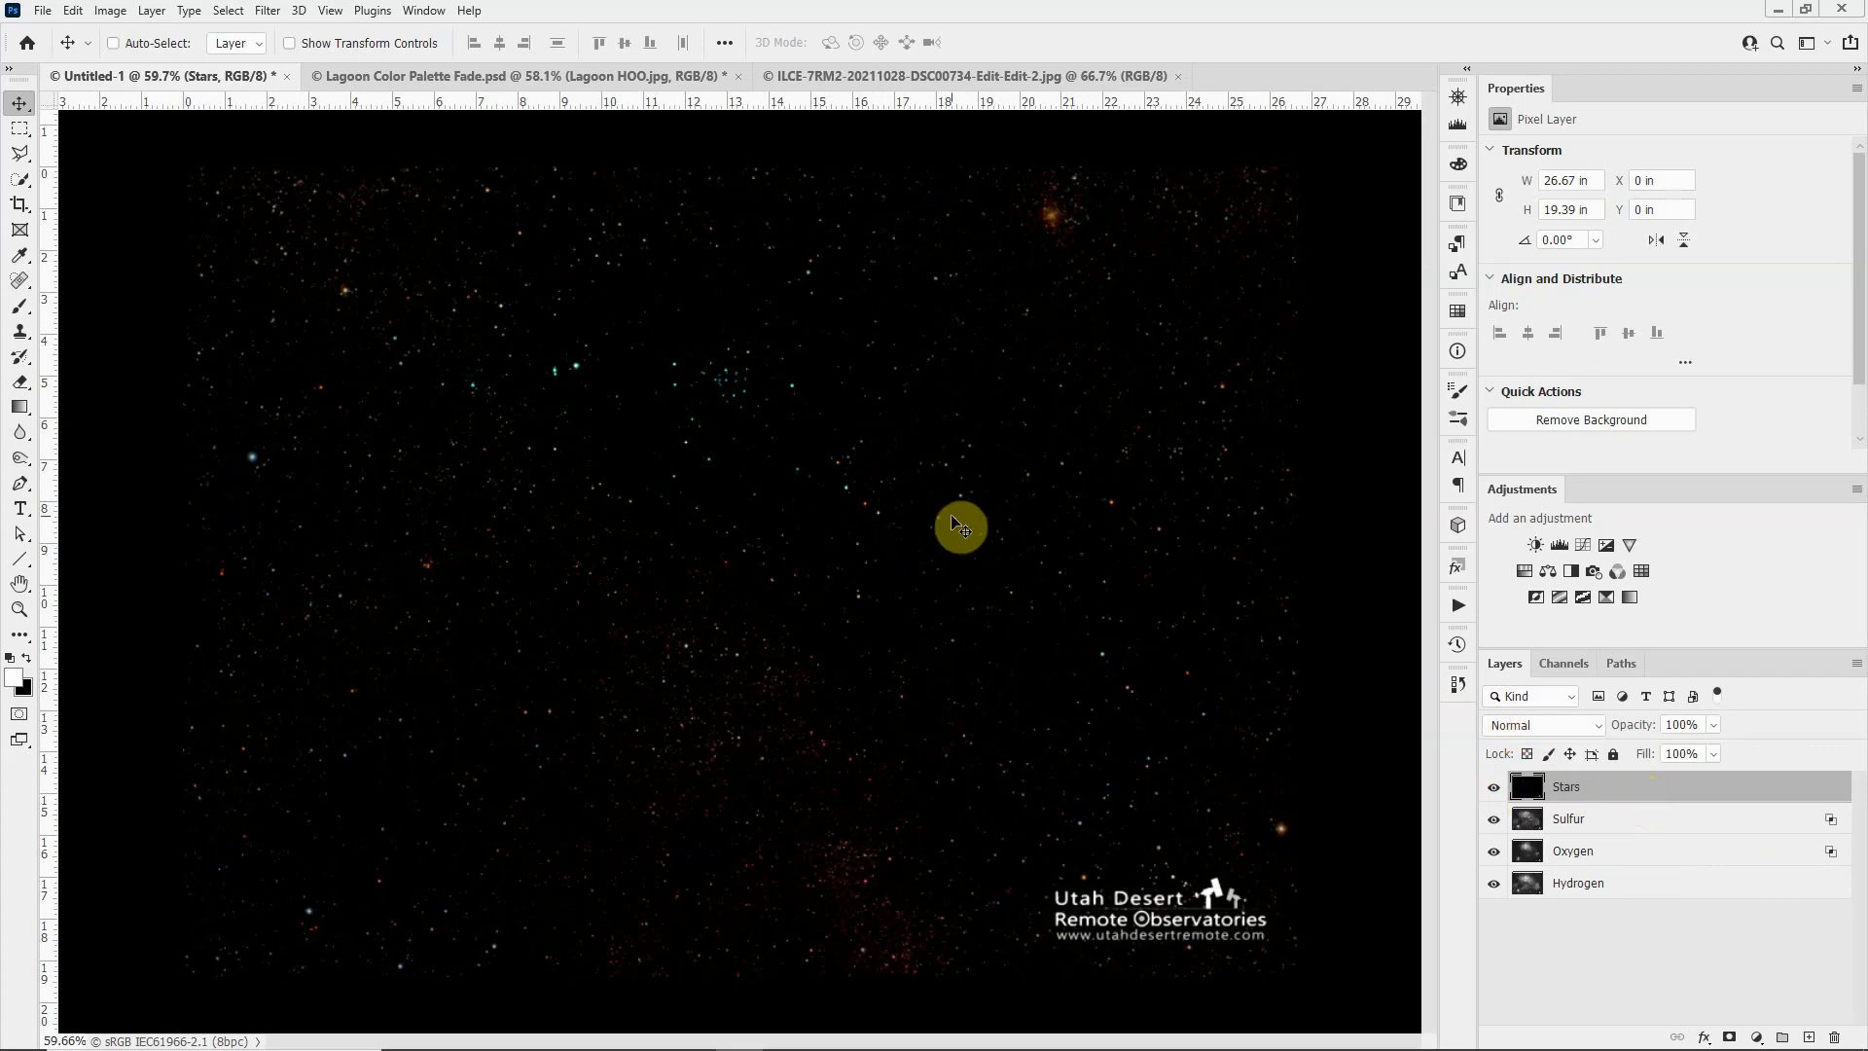
{"action": "left_click", "coordinate": [1563, 727]}
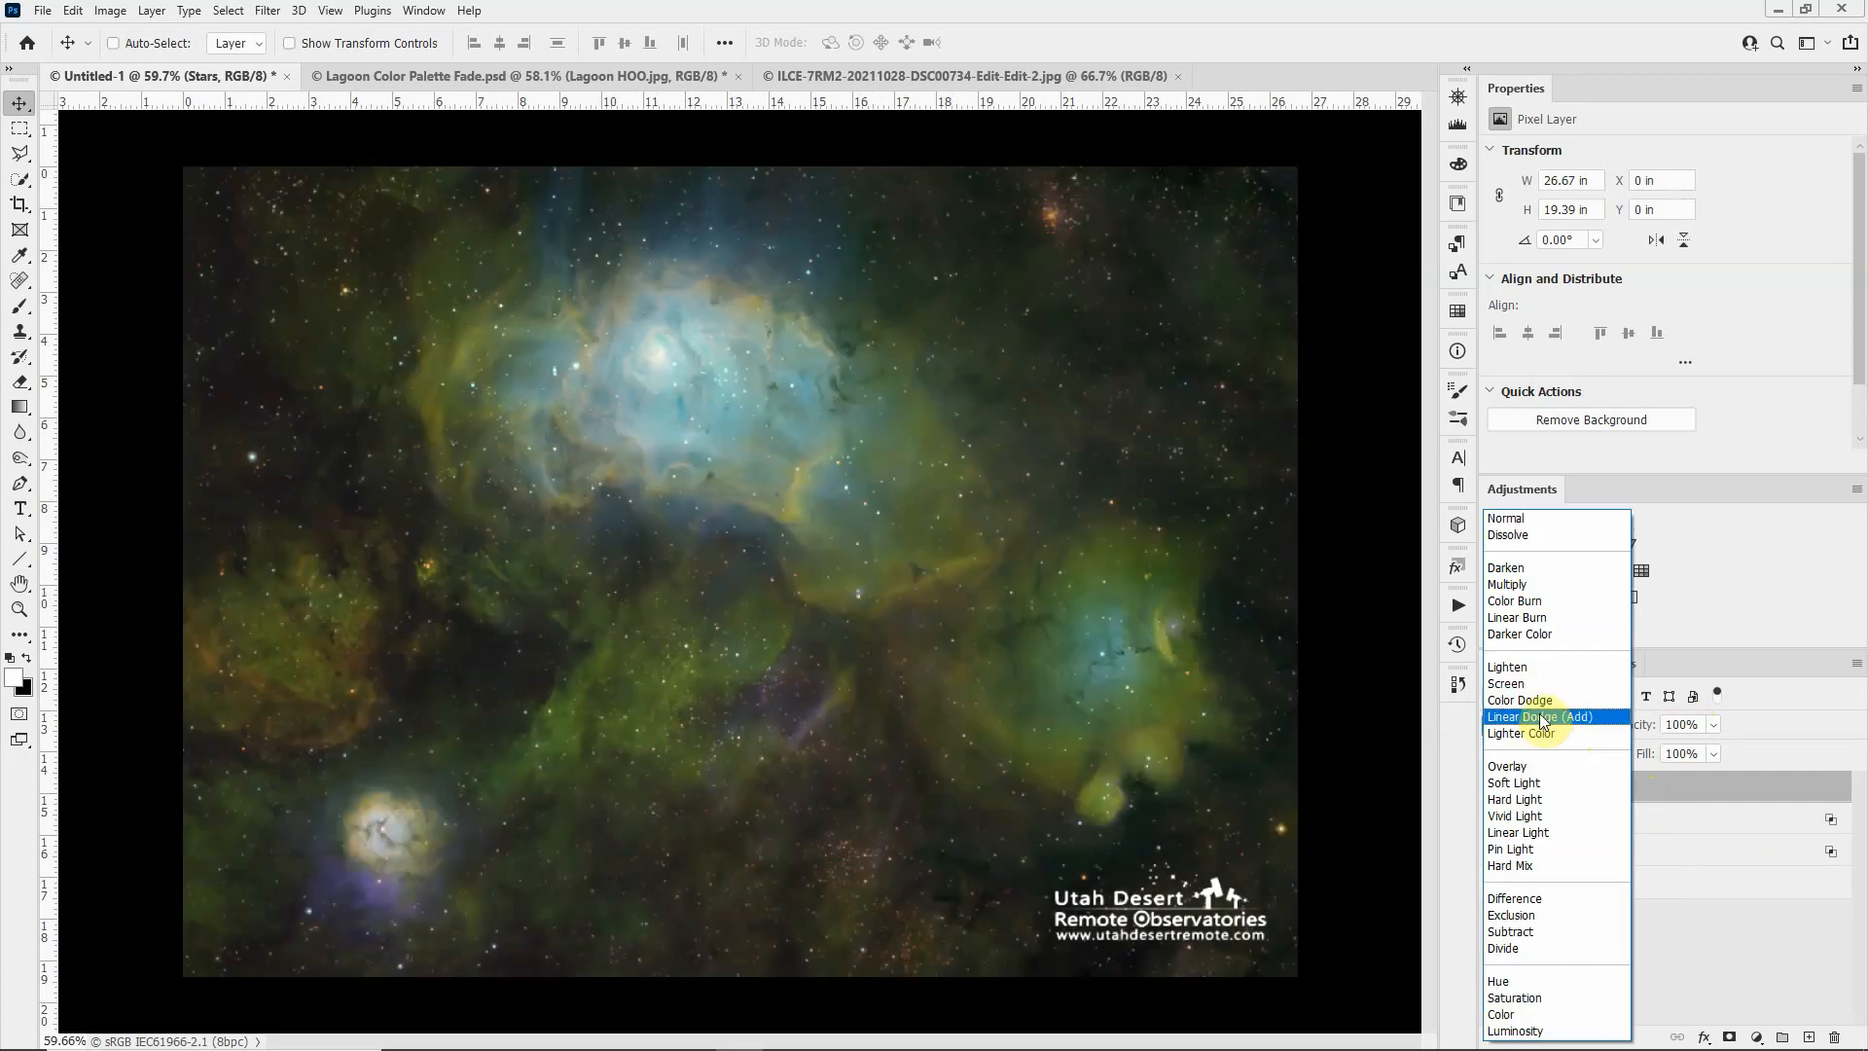
{"action": "left_click", "coordinate": [1544, 717]}
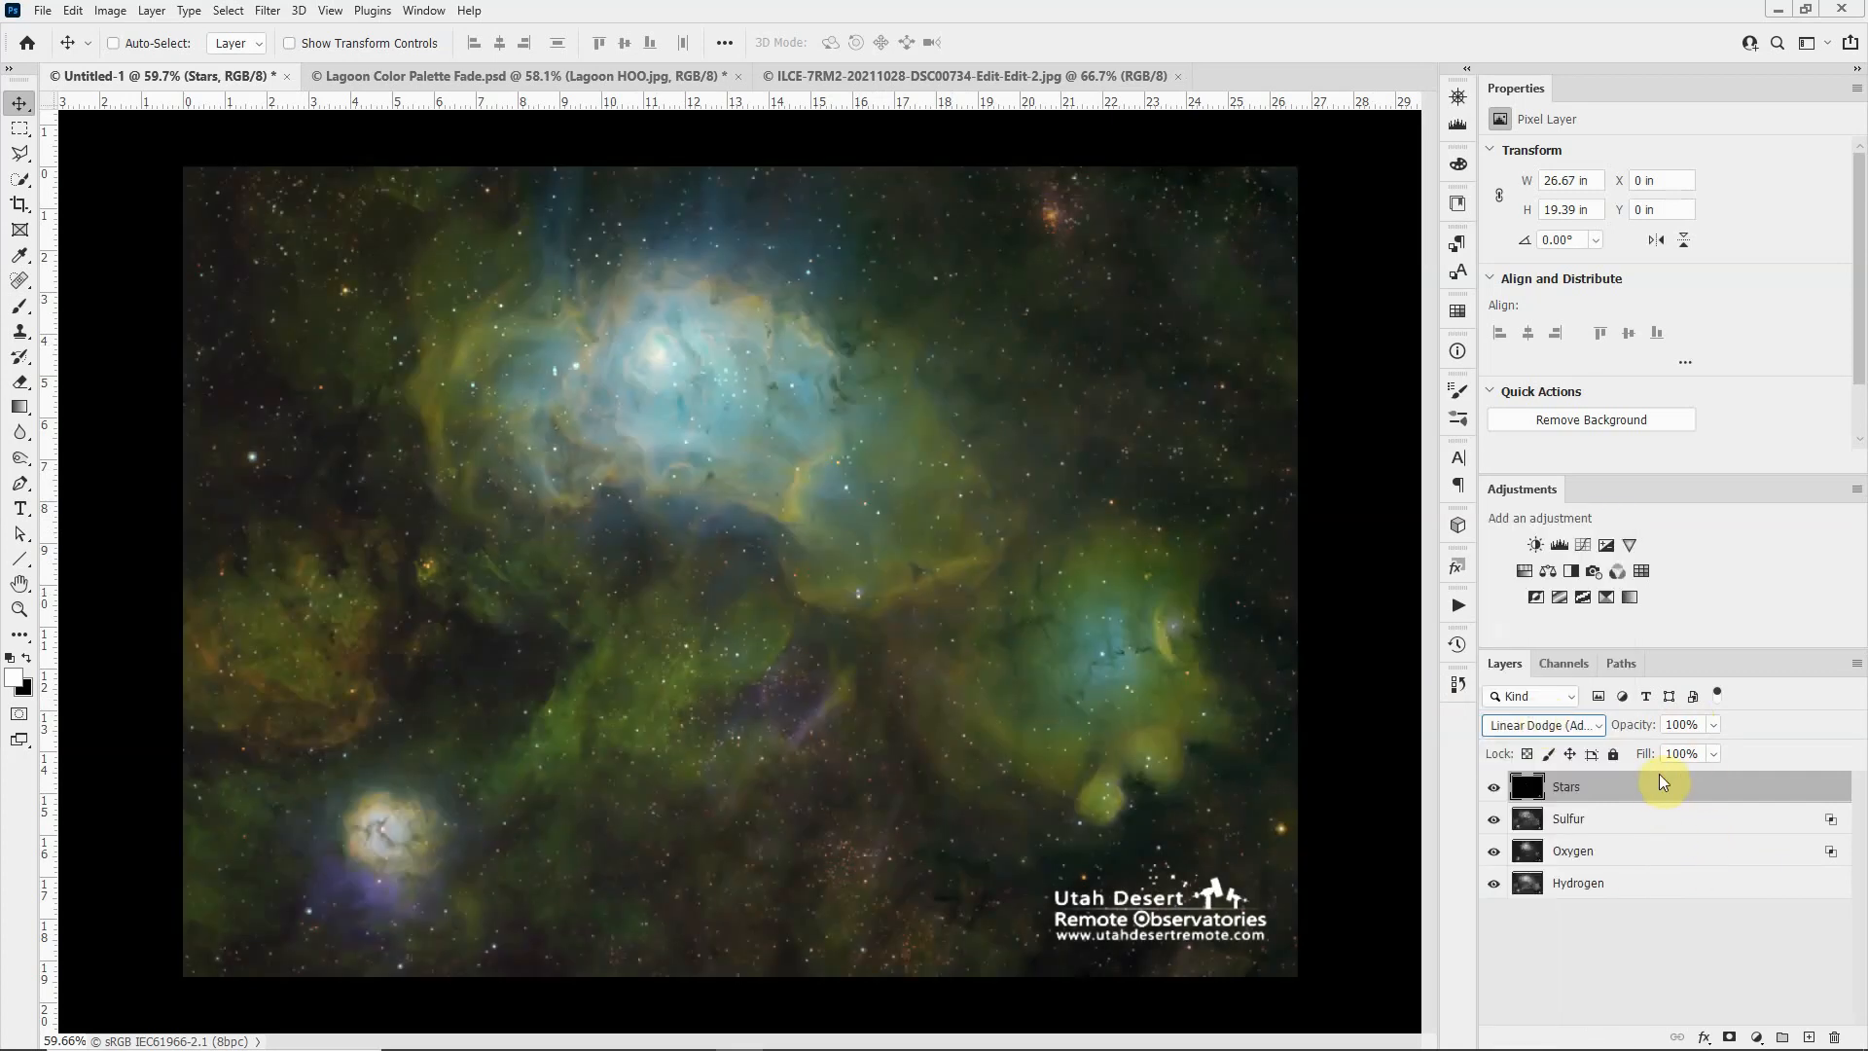